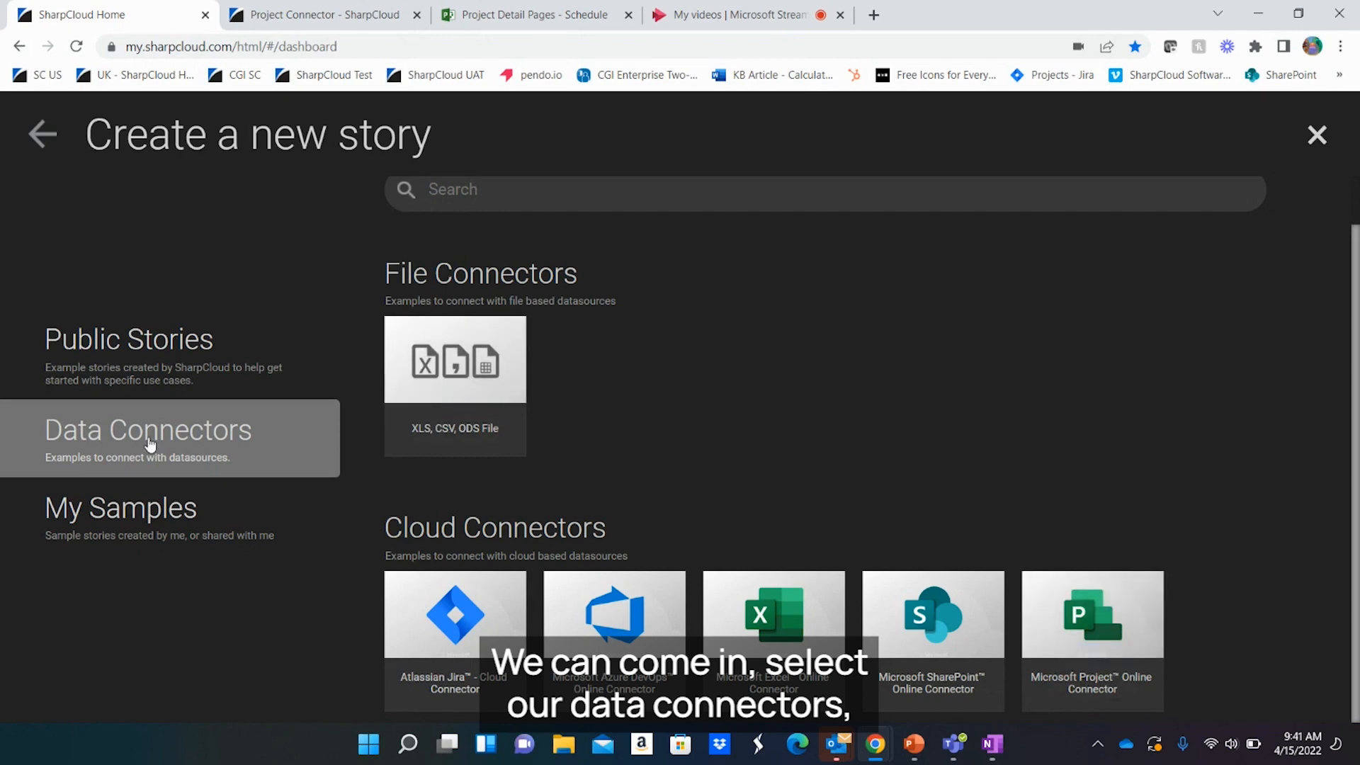
# - Switch to the Project Connector story and get an Office 365 (OAuth) authorization code for the Auth code field, closing the authorization window
pyautogui.moveTo(1113, 602)
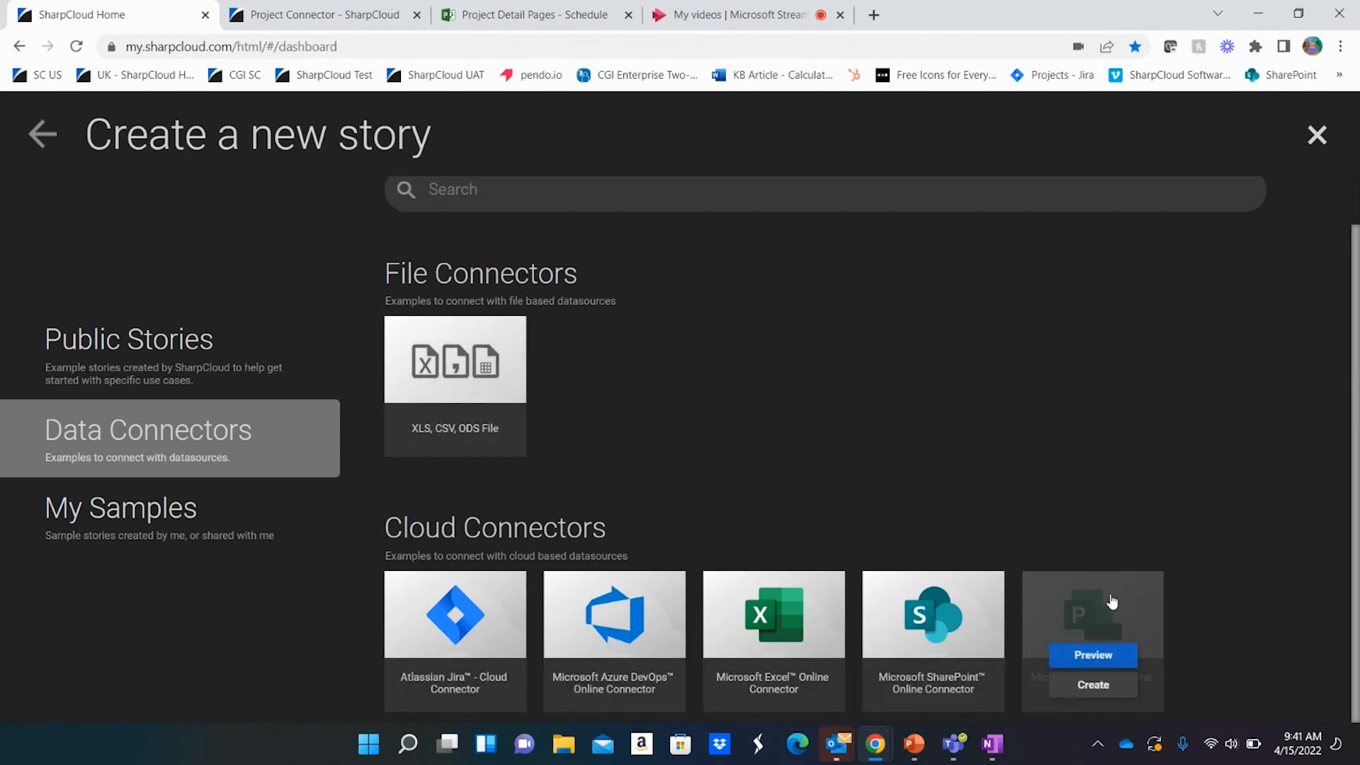
pyautogui.click(312, 15)
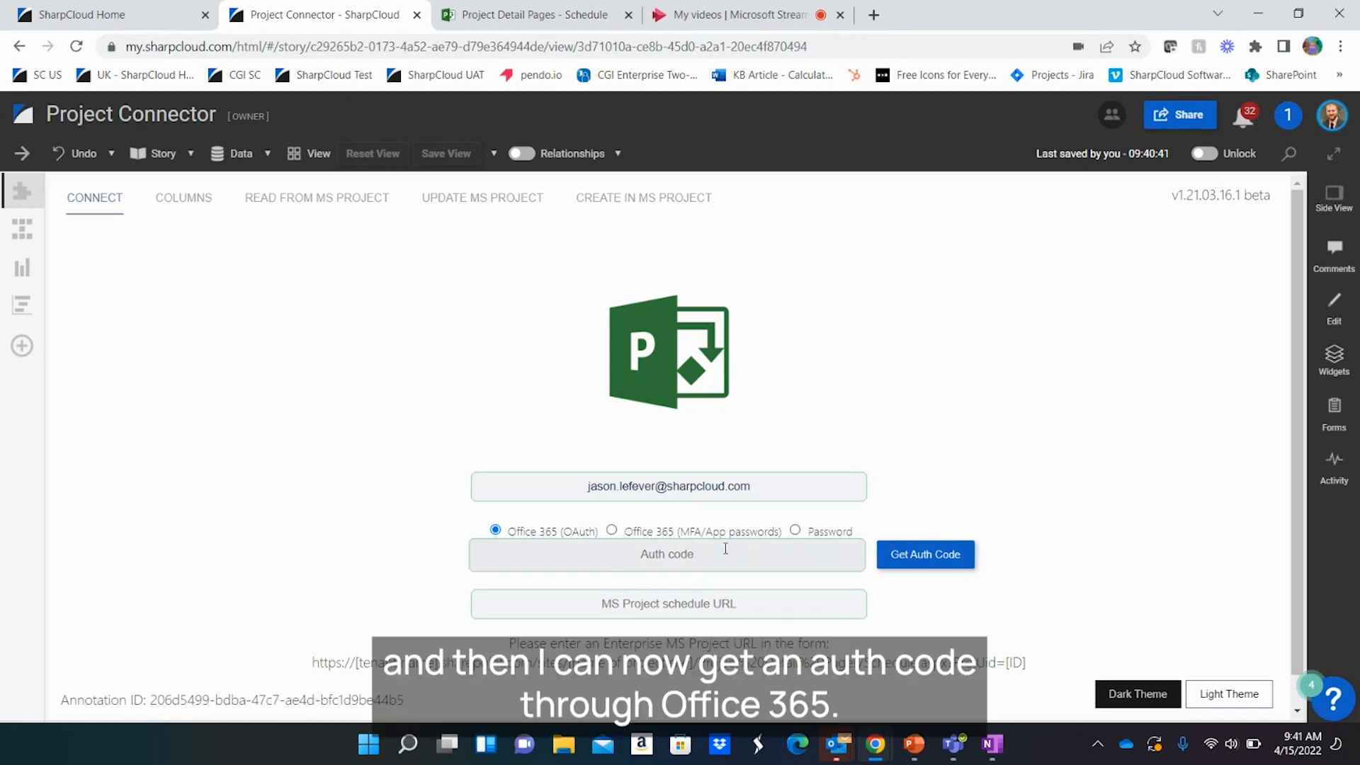
pyautogui.click(885, 555)
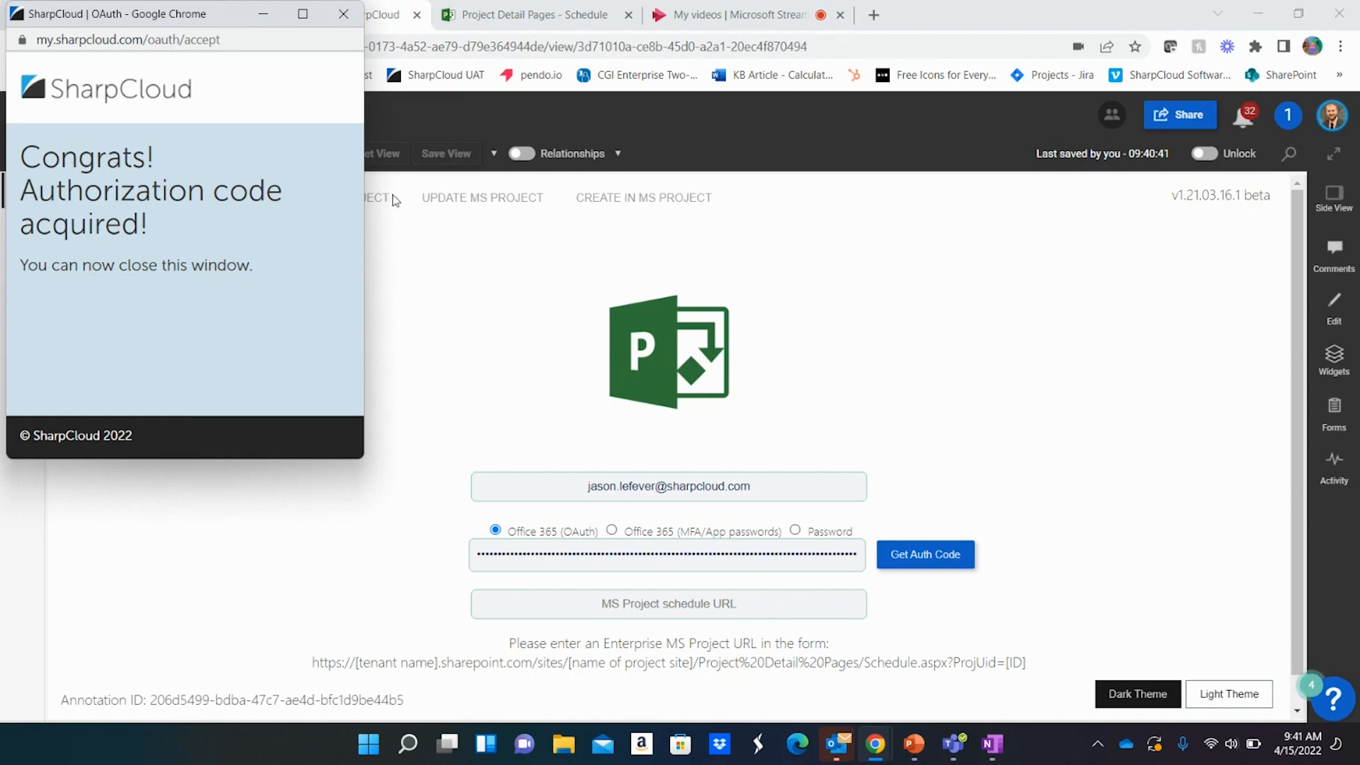
pyautogui.click(343, 14)
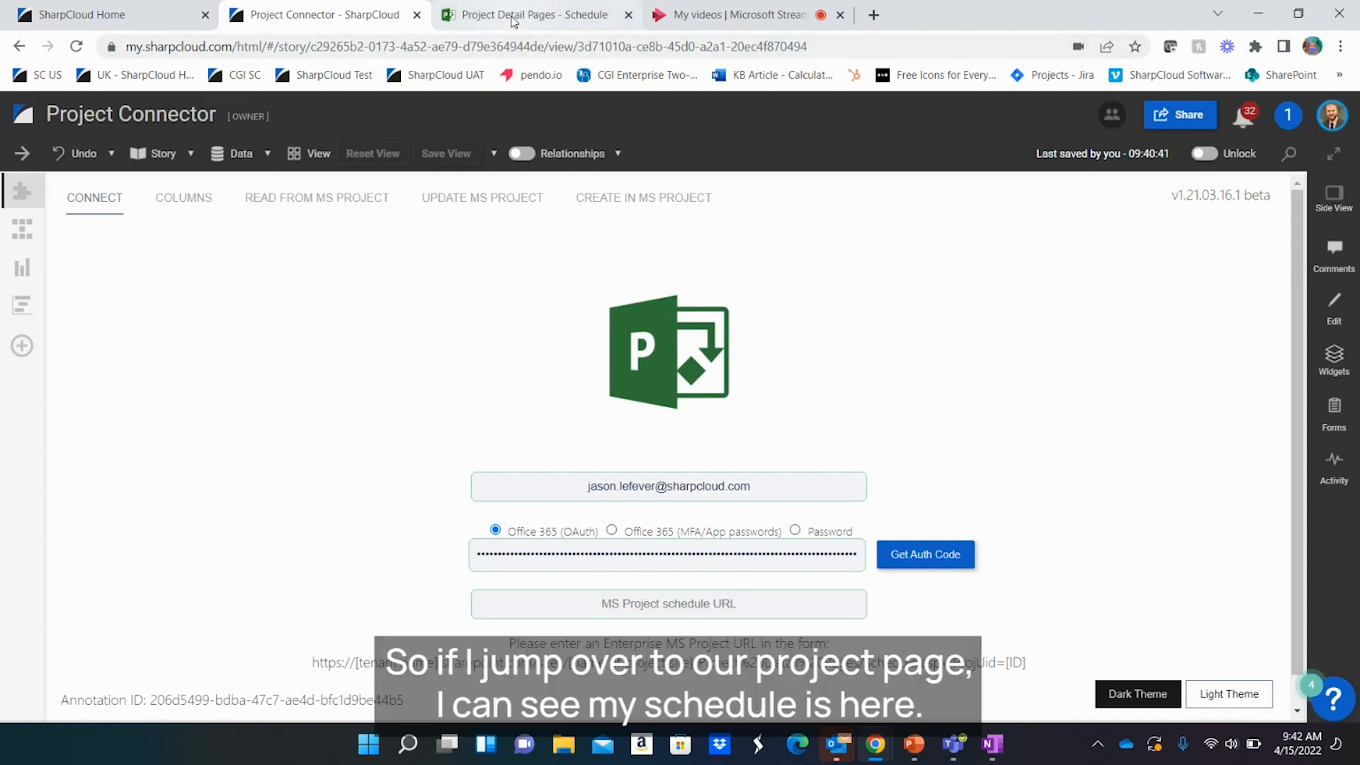
# - Switch to the Microsoft Project schedule page, review its task fields through to Cost, and copy the page's URL
pyautogui.click(514, 19)
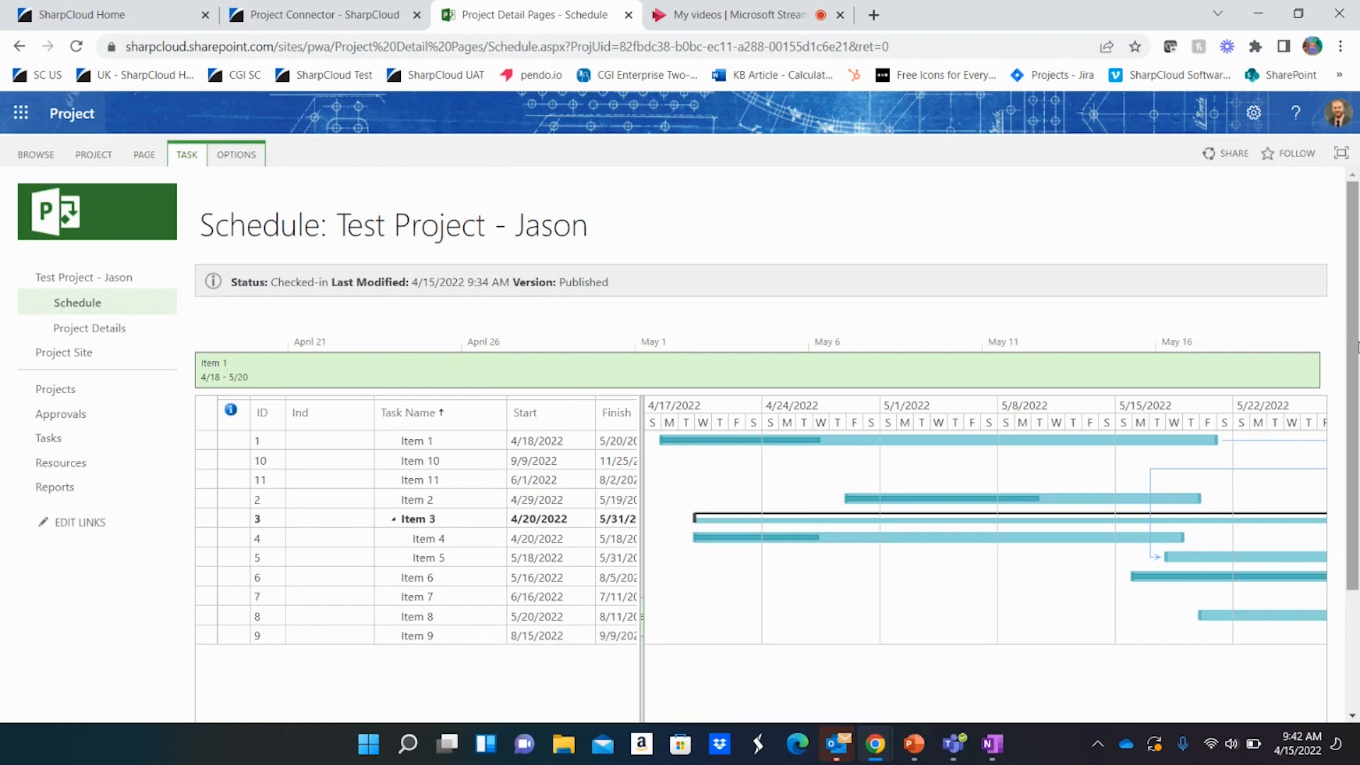
pyautogui.scroll(-2, 651, 632)
pyautogui.moveTo(366, 687); pyautogui.dragTo(450, 686)
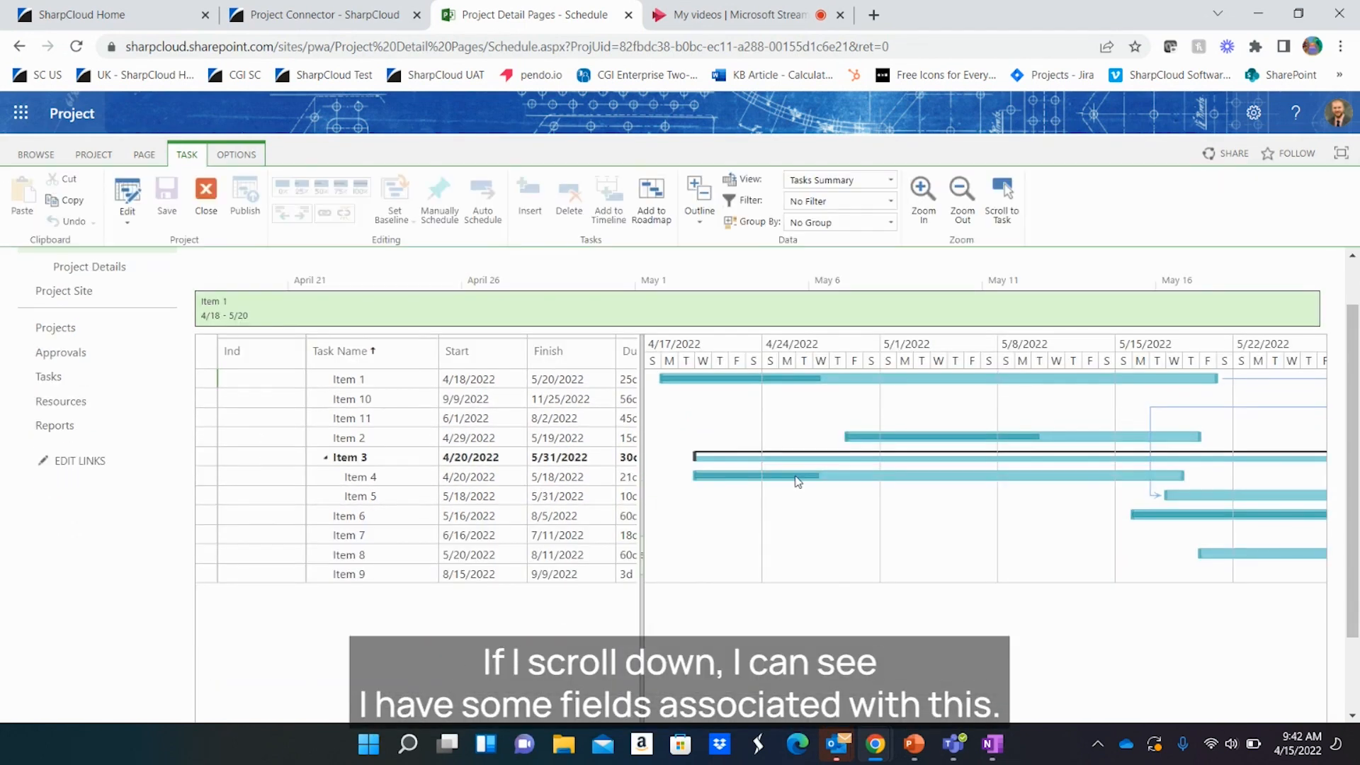
pyautogui.moveTo(1351, 342); pyautogui.dragTo(1351, 412)
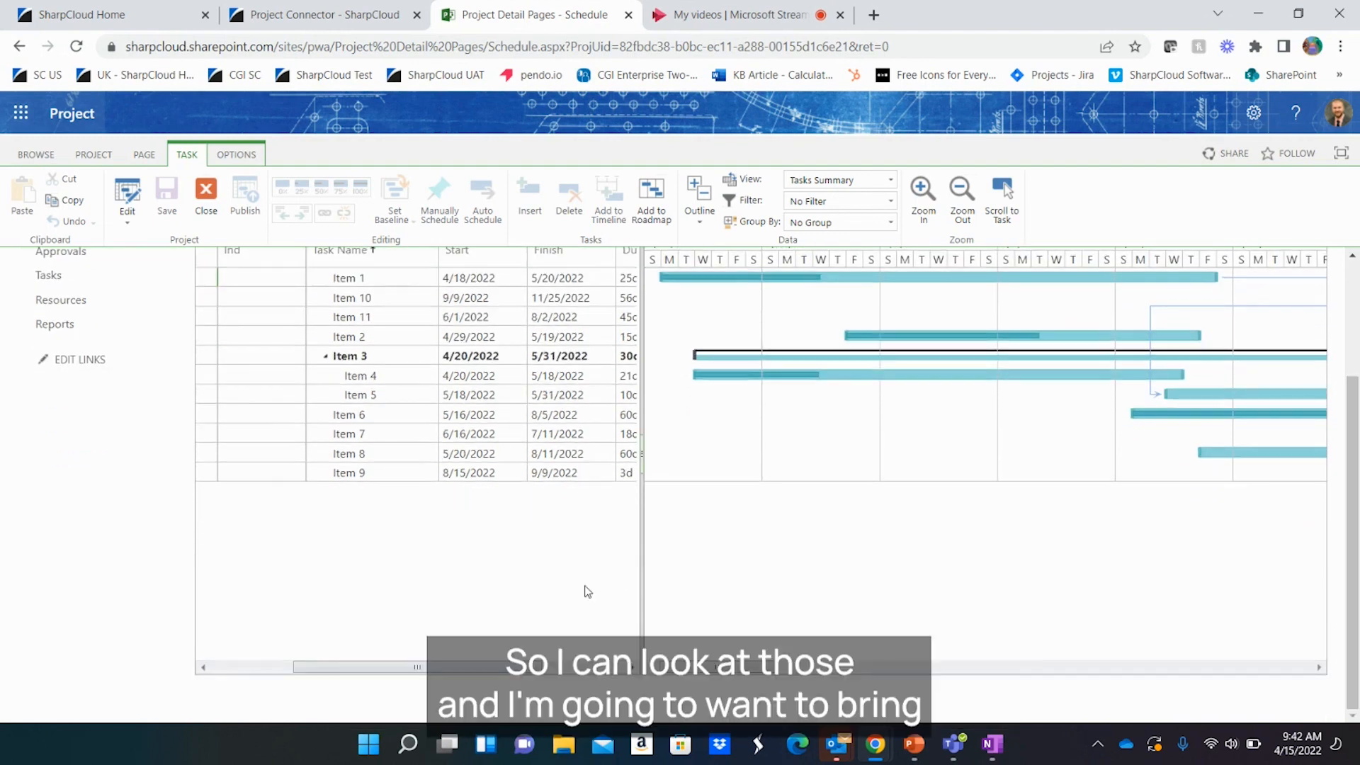
pyautogui.moveTo(476, 664); pyautogui.dragTo(558, 666)
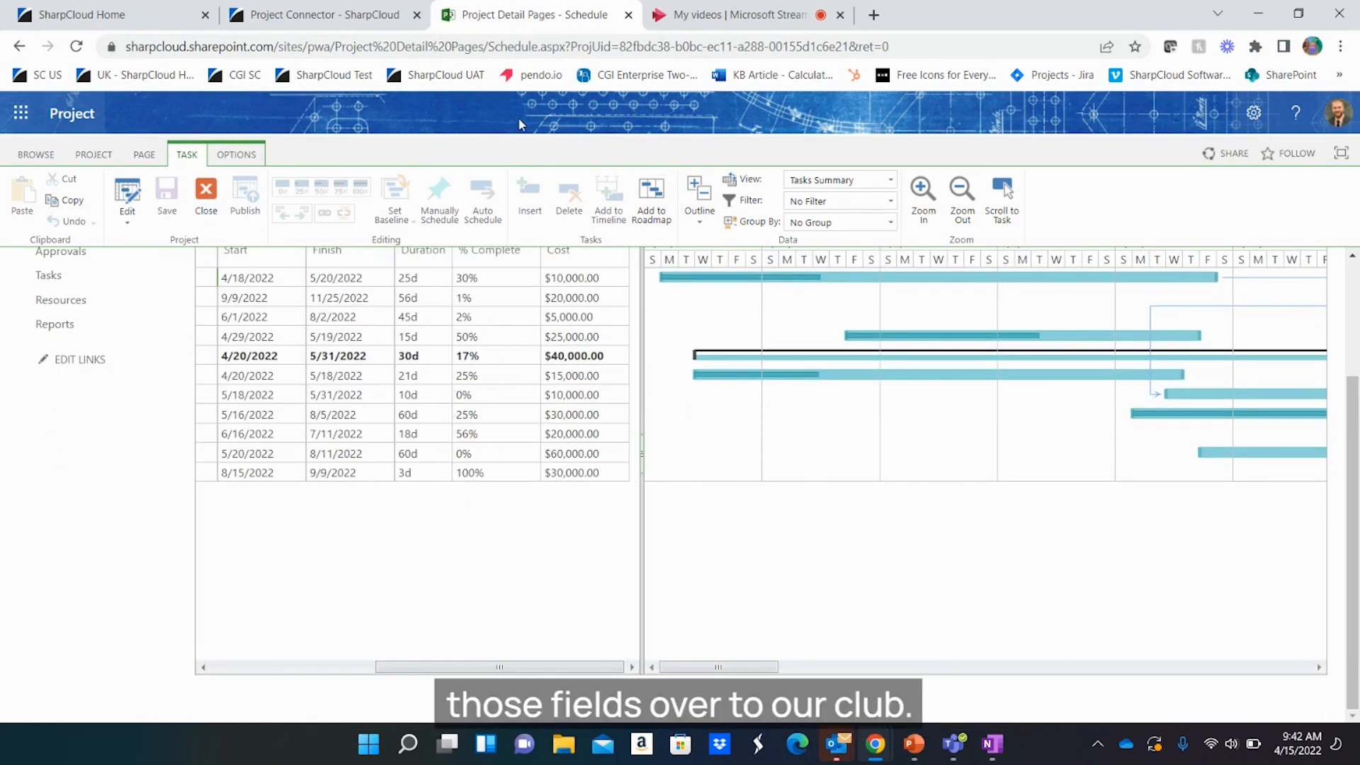
pyautogui.click(467, 50)
pyautogui.rightClick(467, 49)
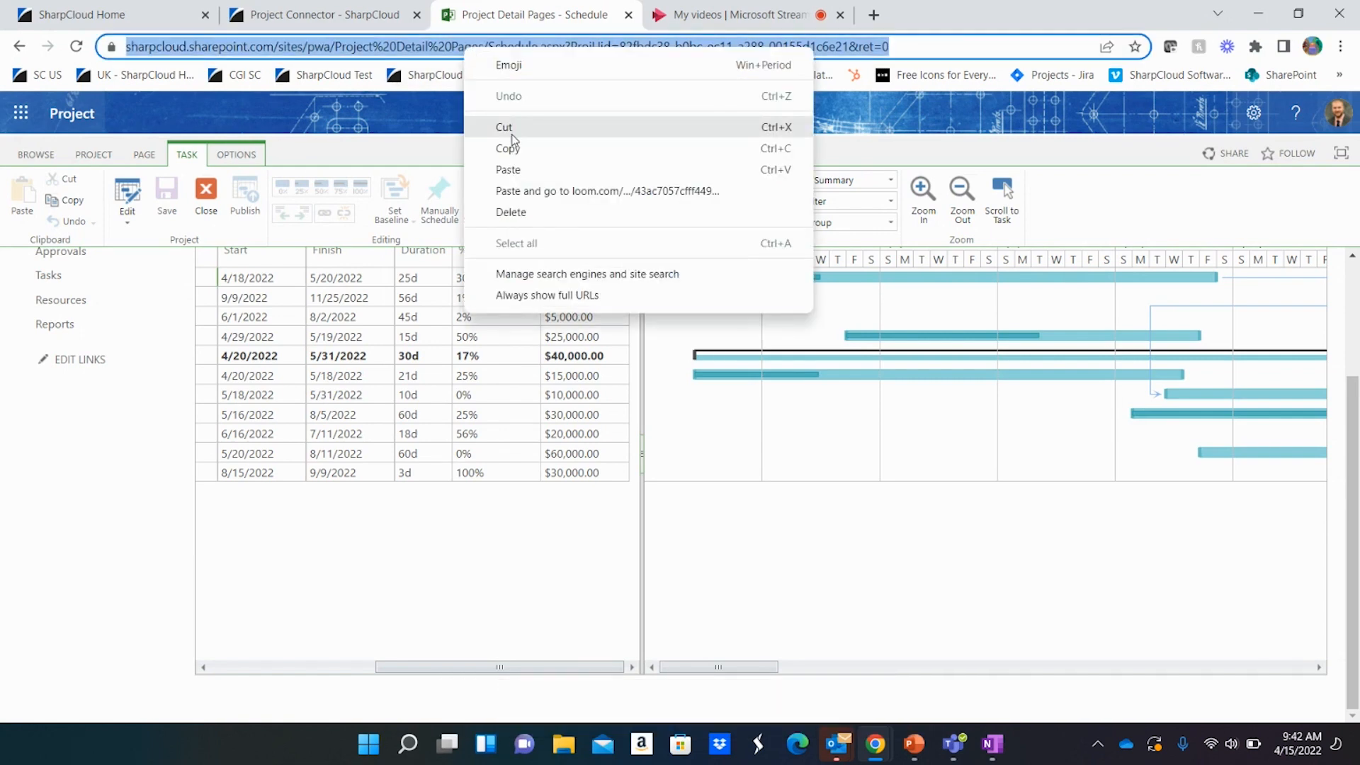
pyautogui.click(510, 140)
# - Return to the Project Connector story, paste the copied URL as the MS Project schedule URL and submit the connection
pyautogui.click(292, 21)
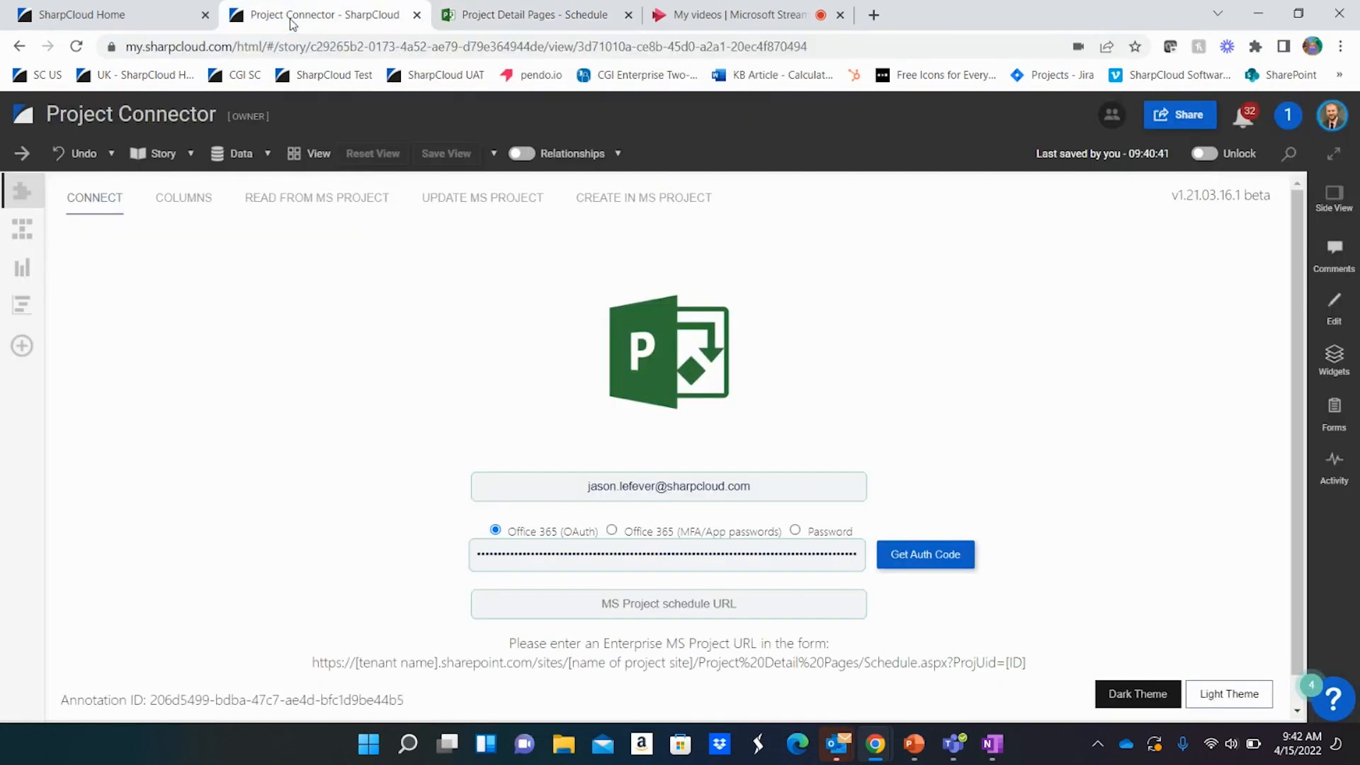
pyautogui.click(652, 604)
pyautogui.hotkey('ctrl', 'v')
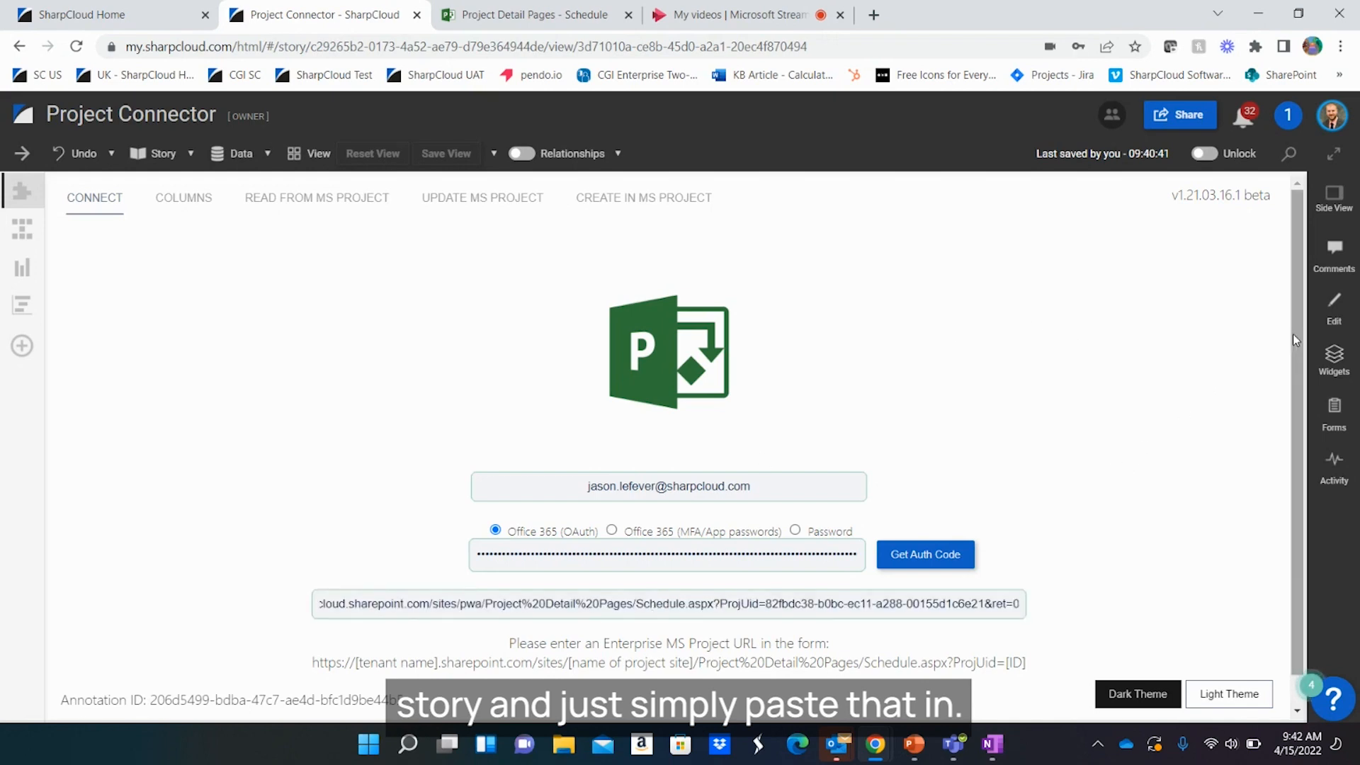
pyautogui.moveTo(1290, 334); pyautogui.dragTo(1289, 435)
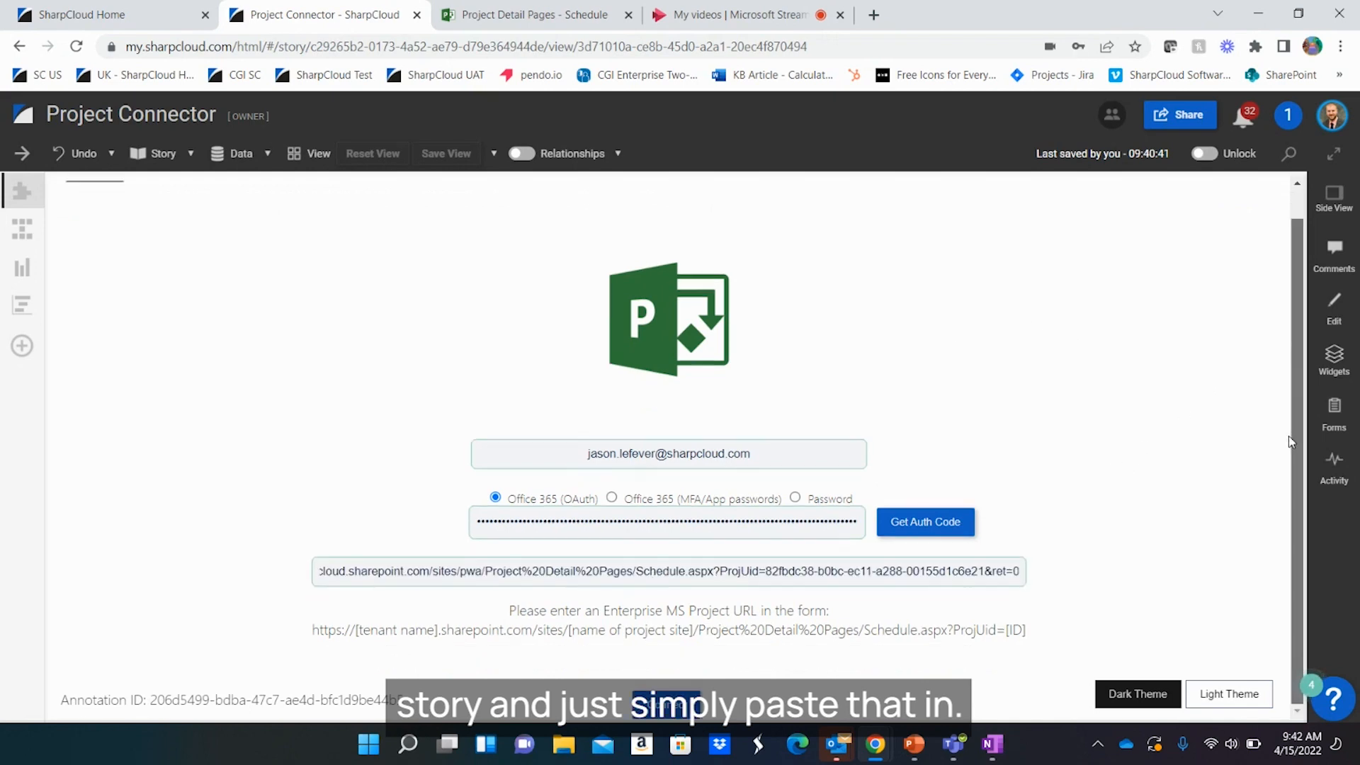
pyautogui.click(682, 712)
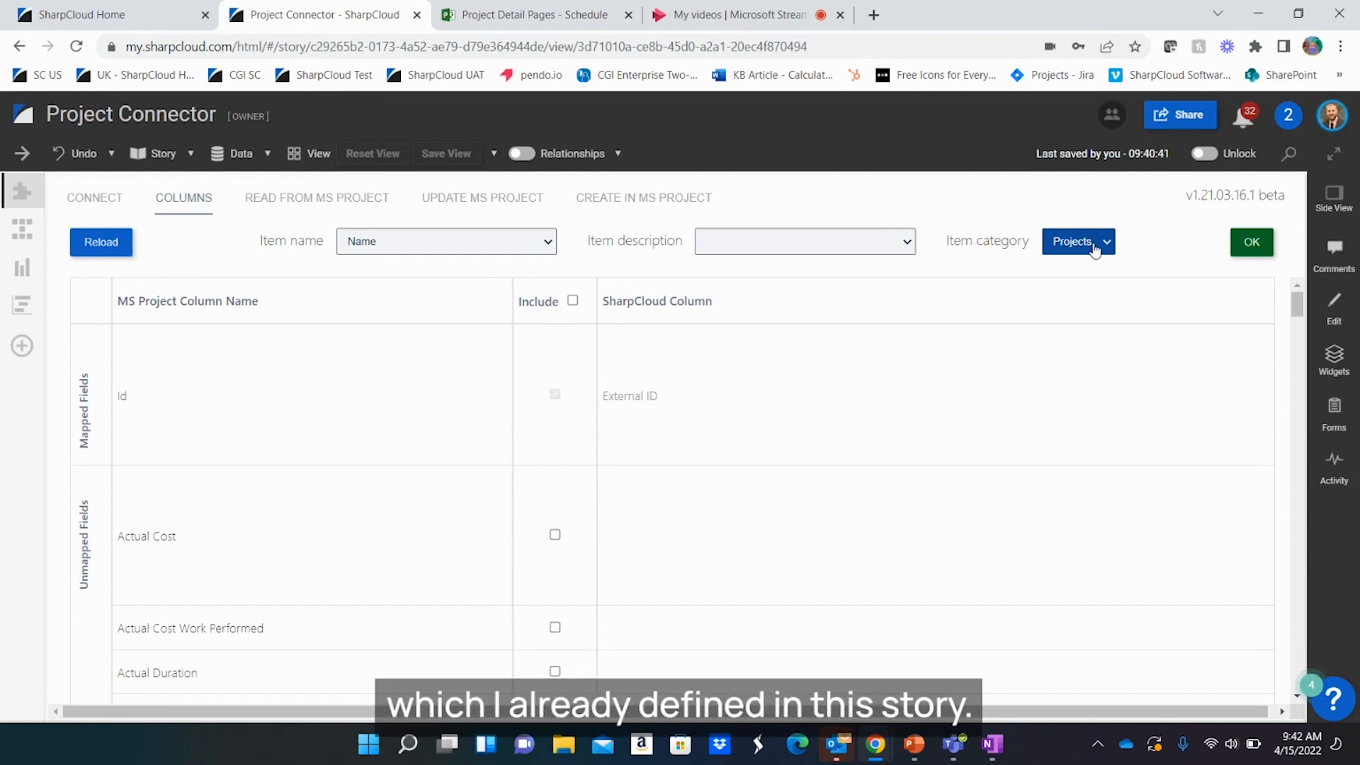
# - Include the MS Project columns Cost and Created in the column mapping
pyautogui.scroll(-4, 586, 455)
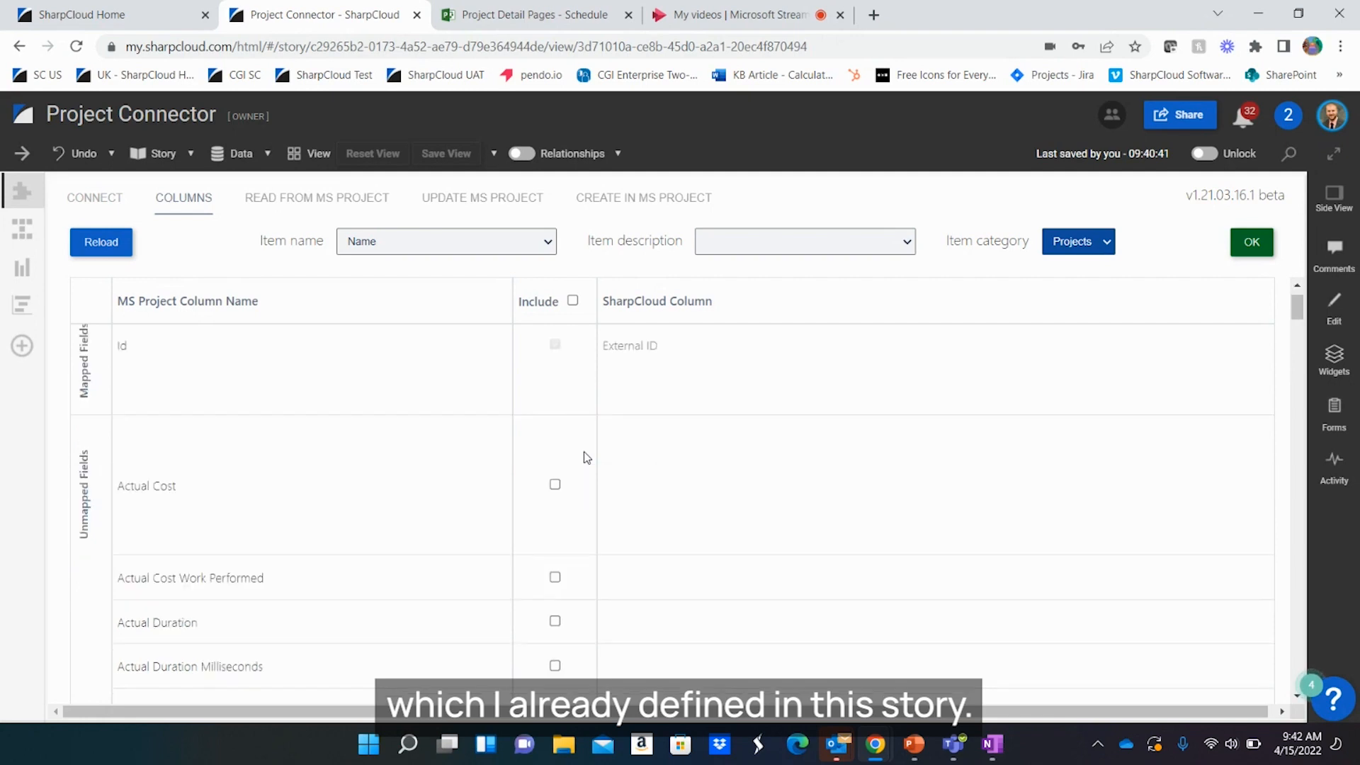
pyautogui.scroll(-13, 446, 481)
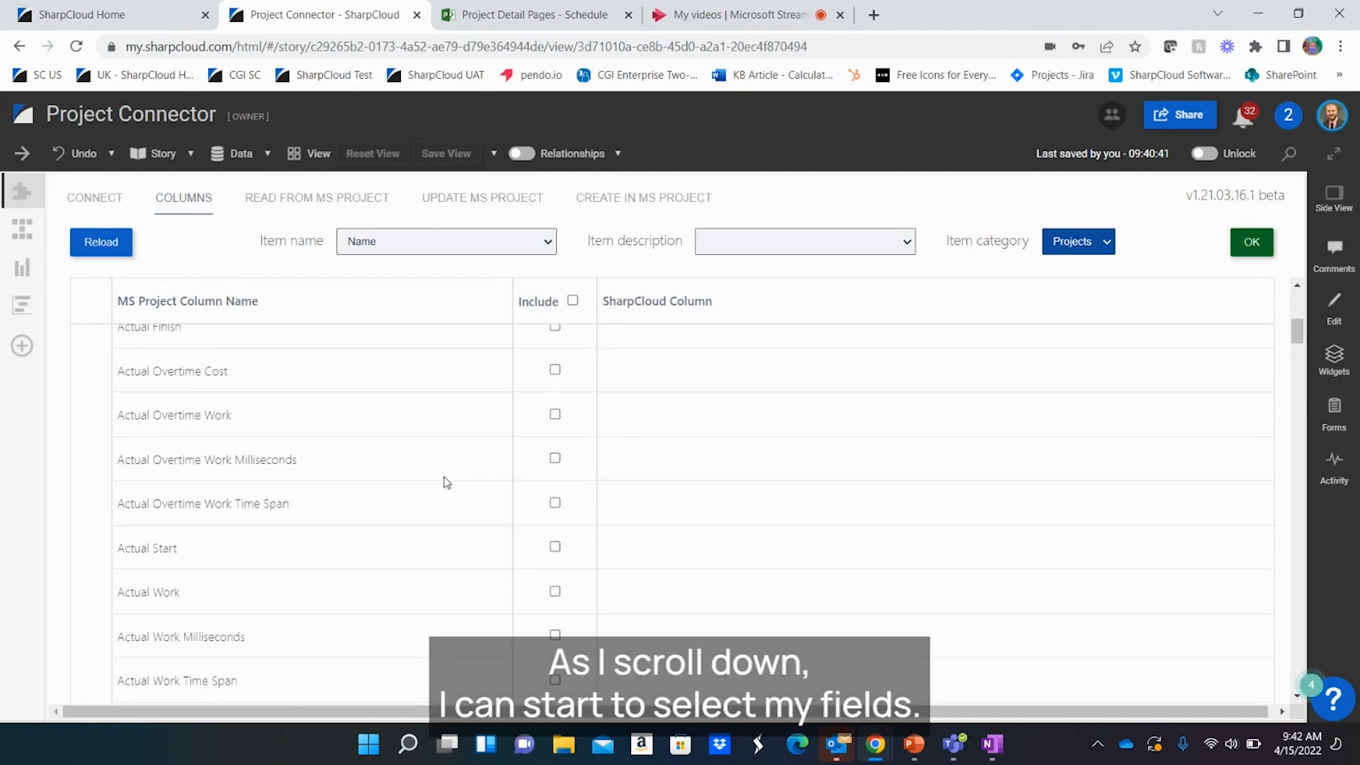
pyautogui.scroll(-6, 446, 481)
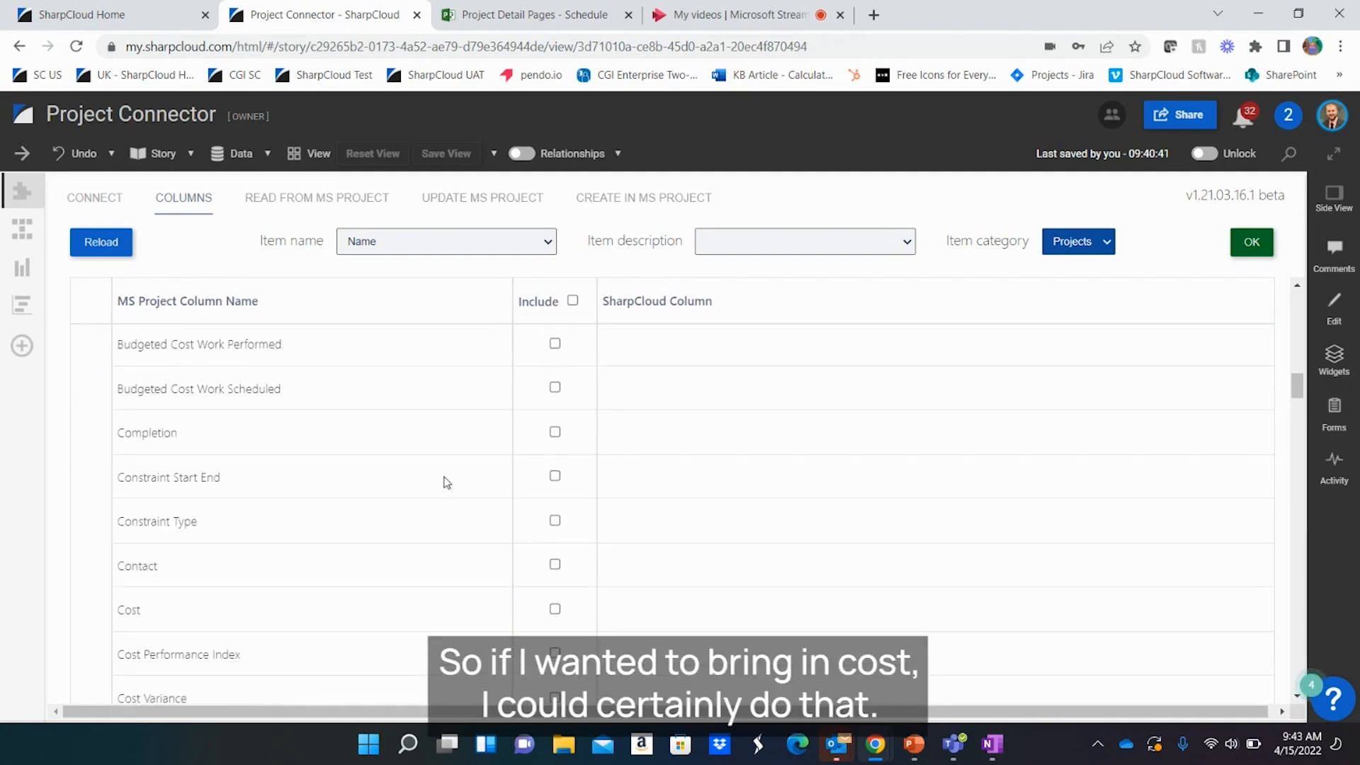
pyautogui.click(554, 544)
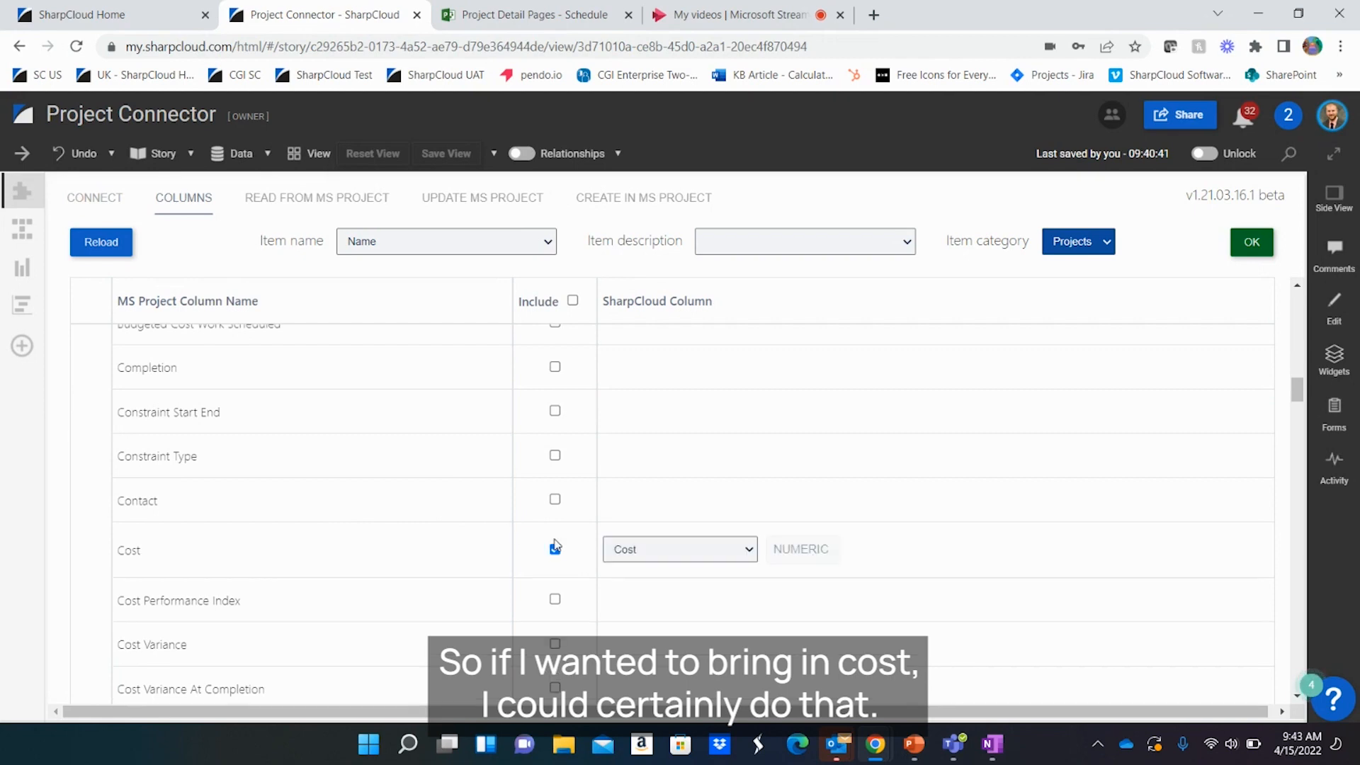
pyautogui.scroll(-5, 442, 536)
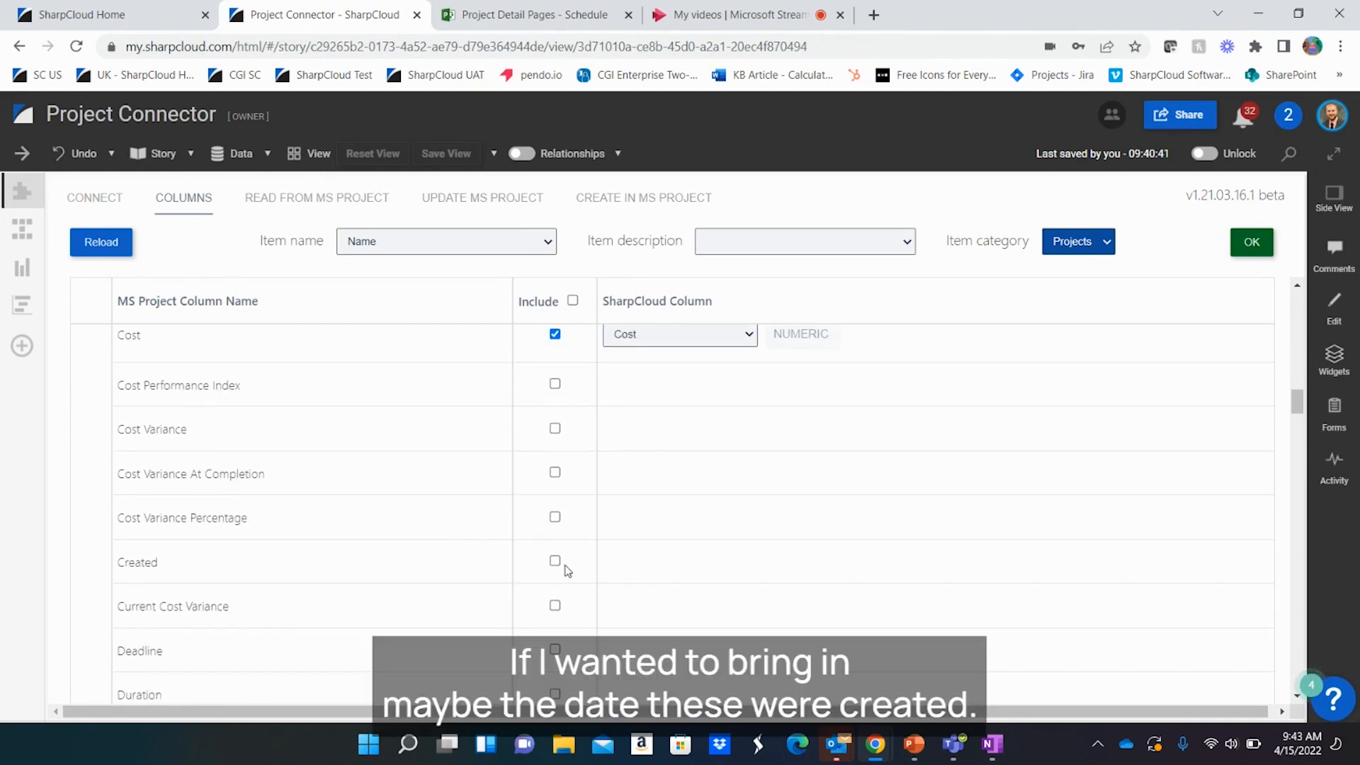
pyautogui.scroll(-1, 447, 570)
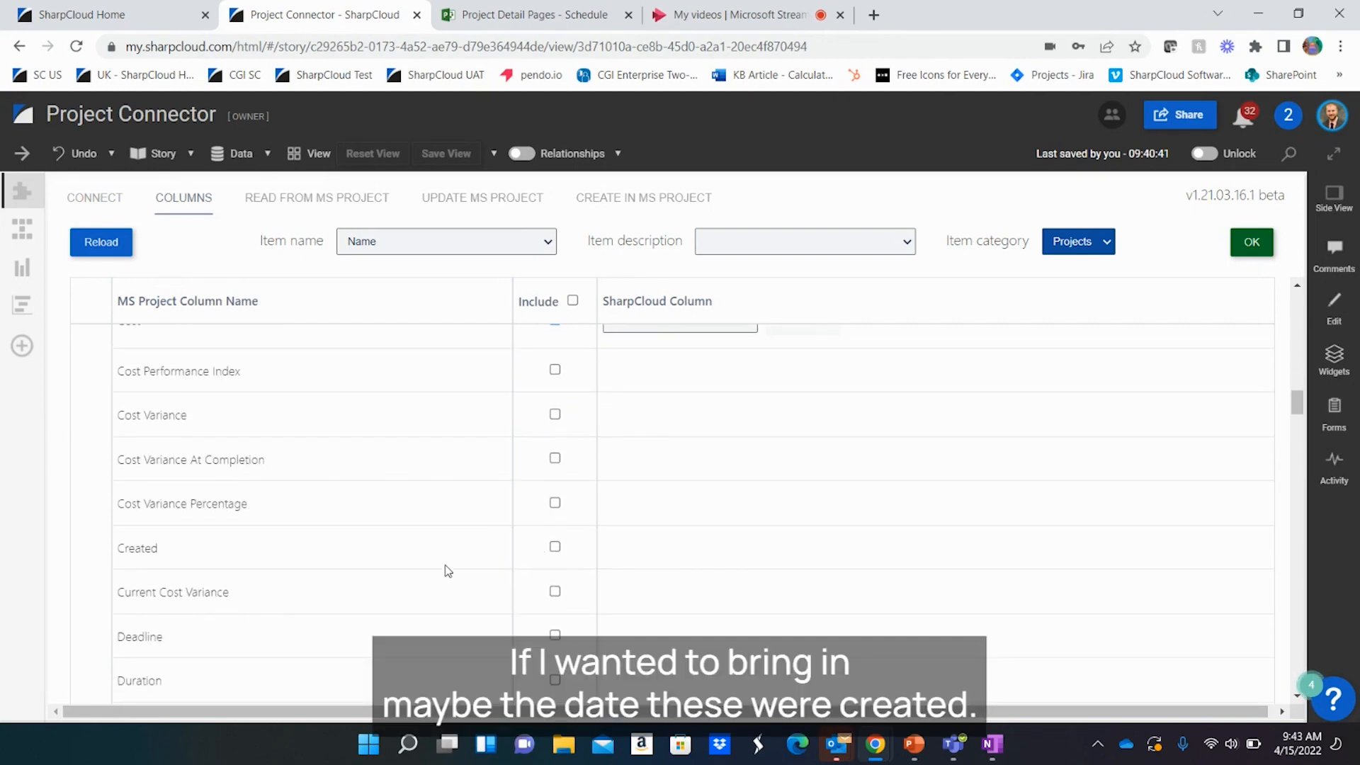
pyautogui.click(555, 547)
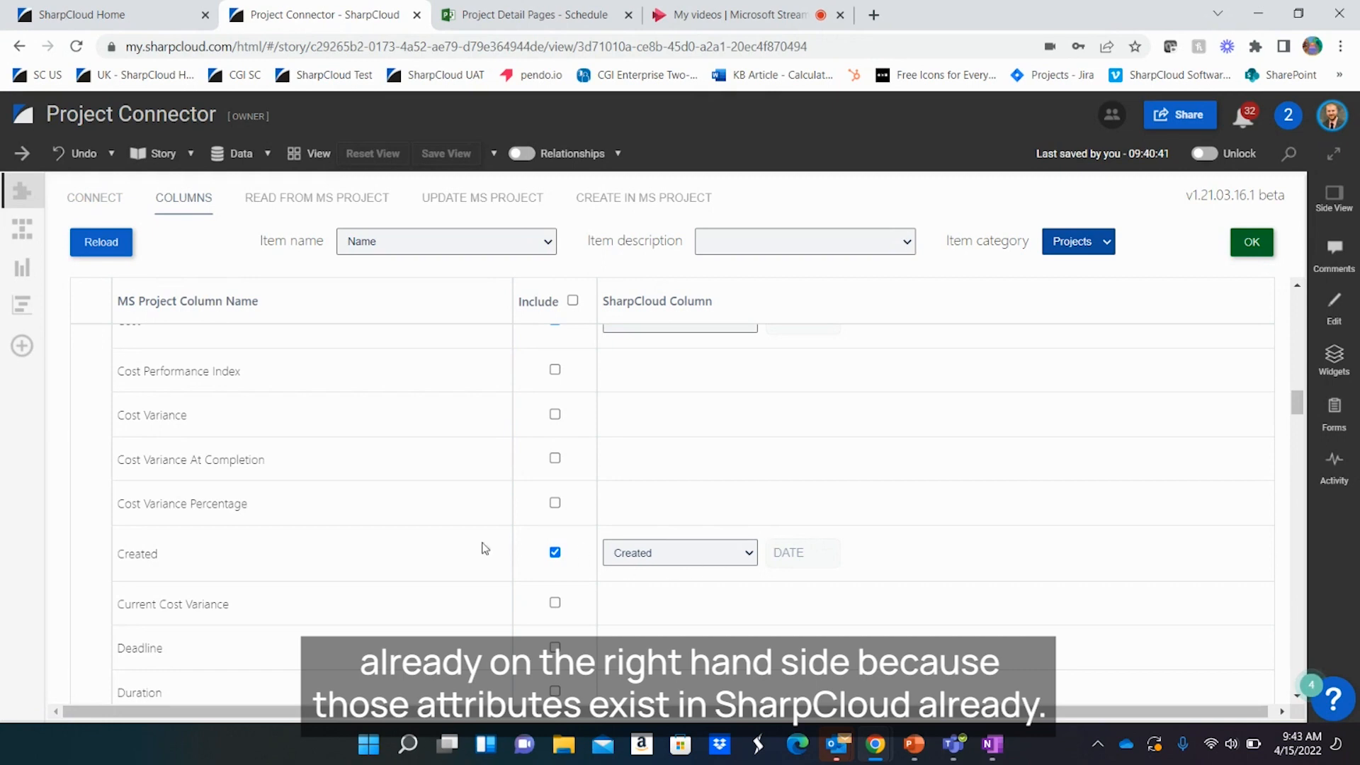
# - Include the MS Project Finish column and map it to the existing Project Finish column
pyautogui.scroll(-8, 466, 546)
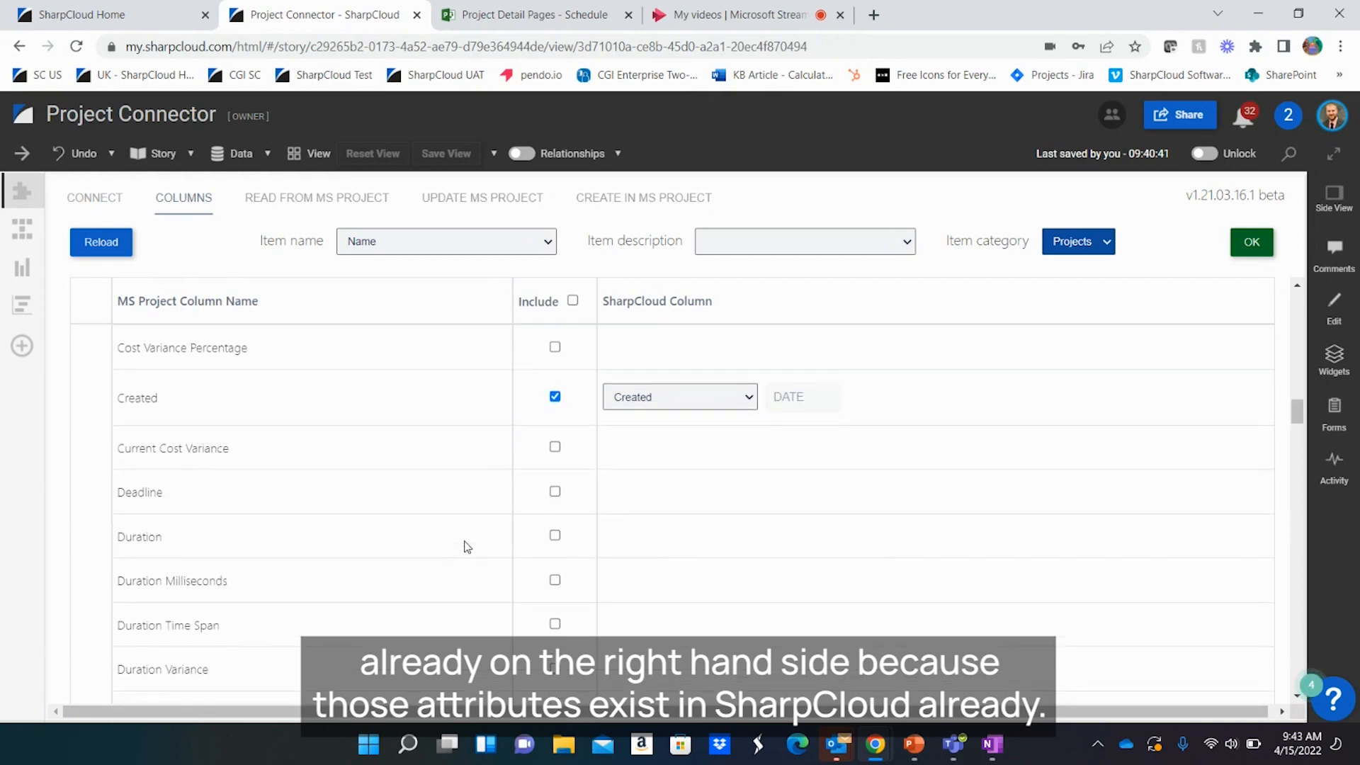
pyautogui.scroll(-1, 496, 550)
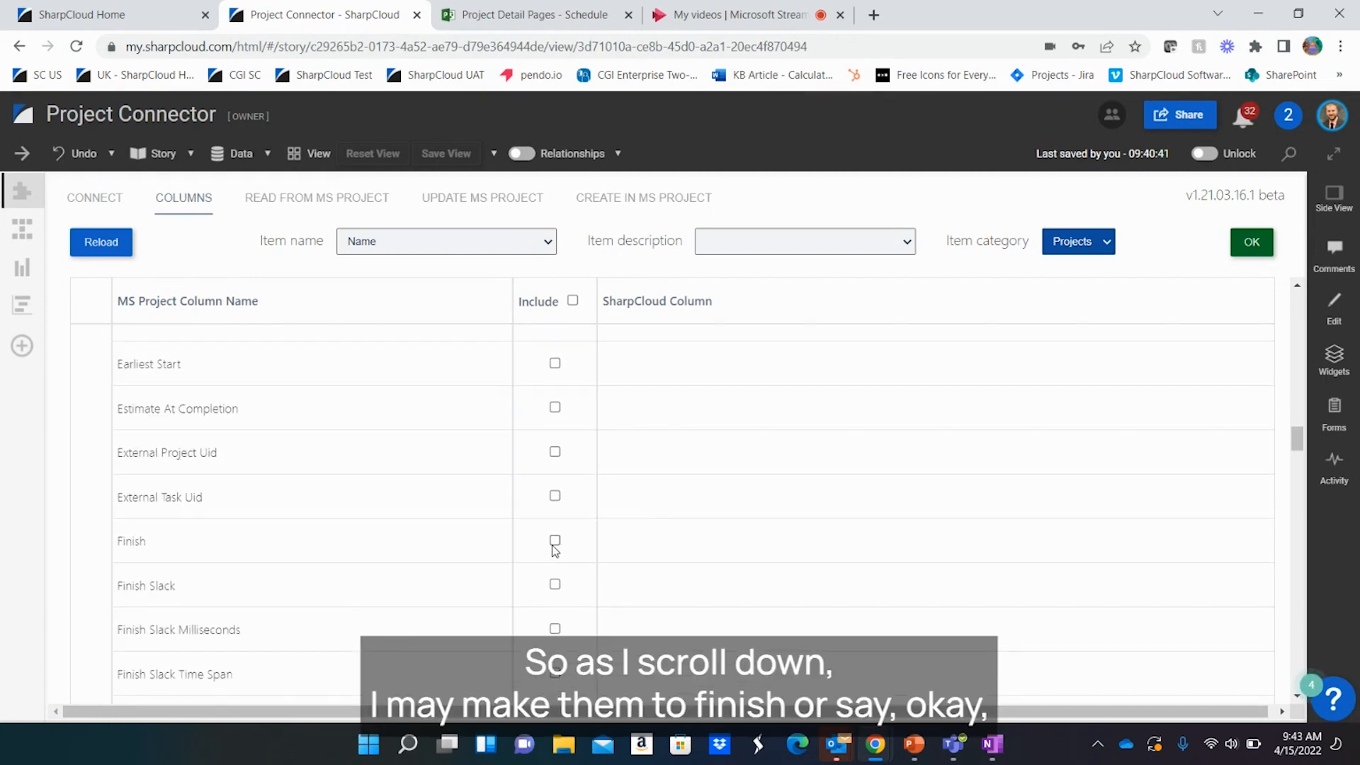
pyautogui.click(555, 542)
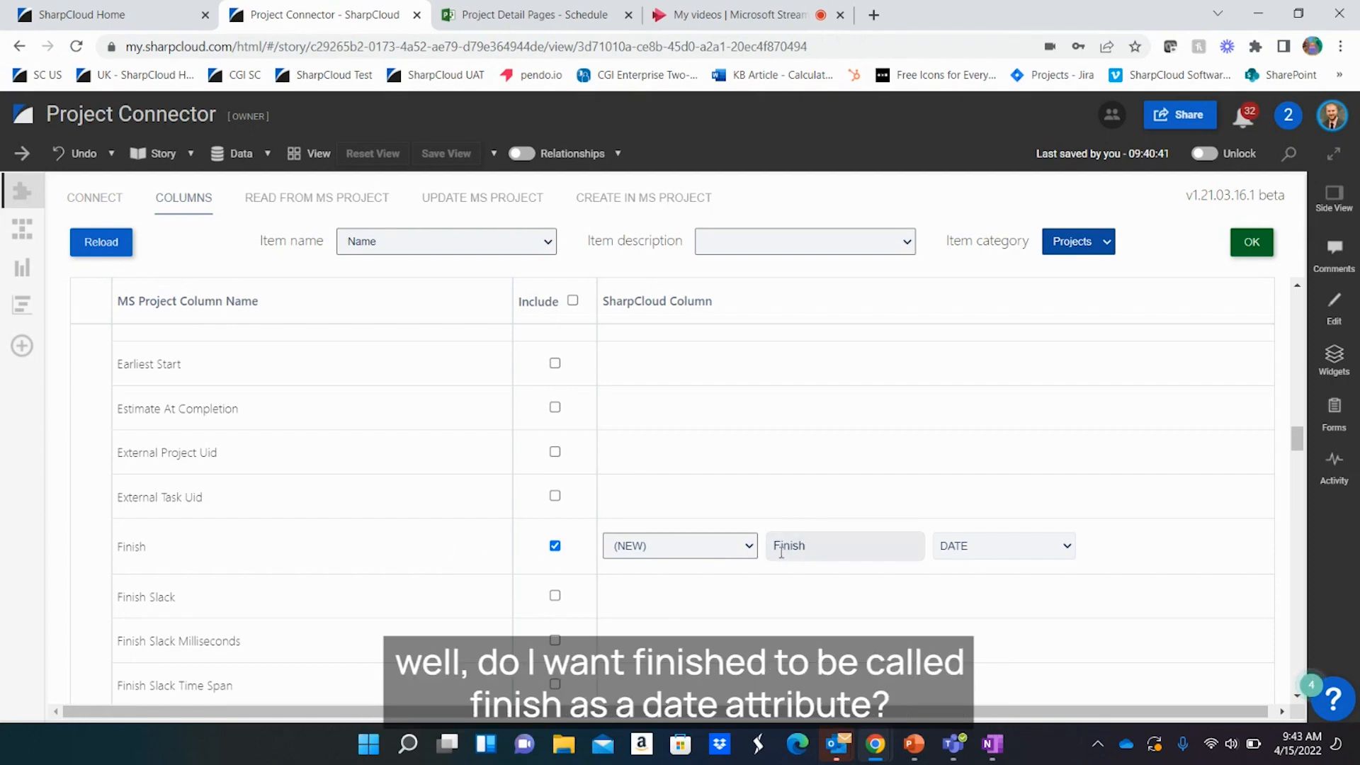
pyautogui.click(751, 555)
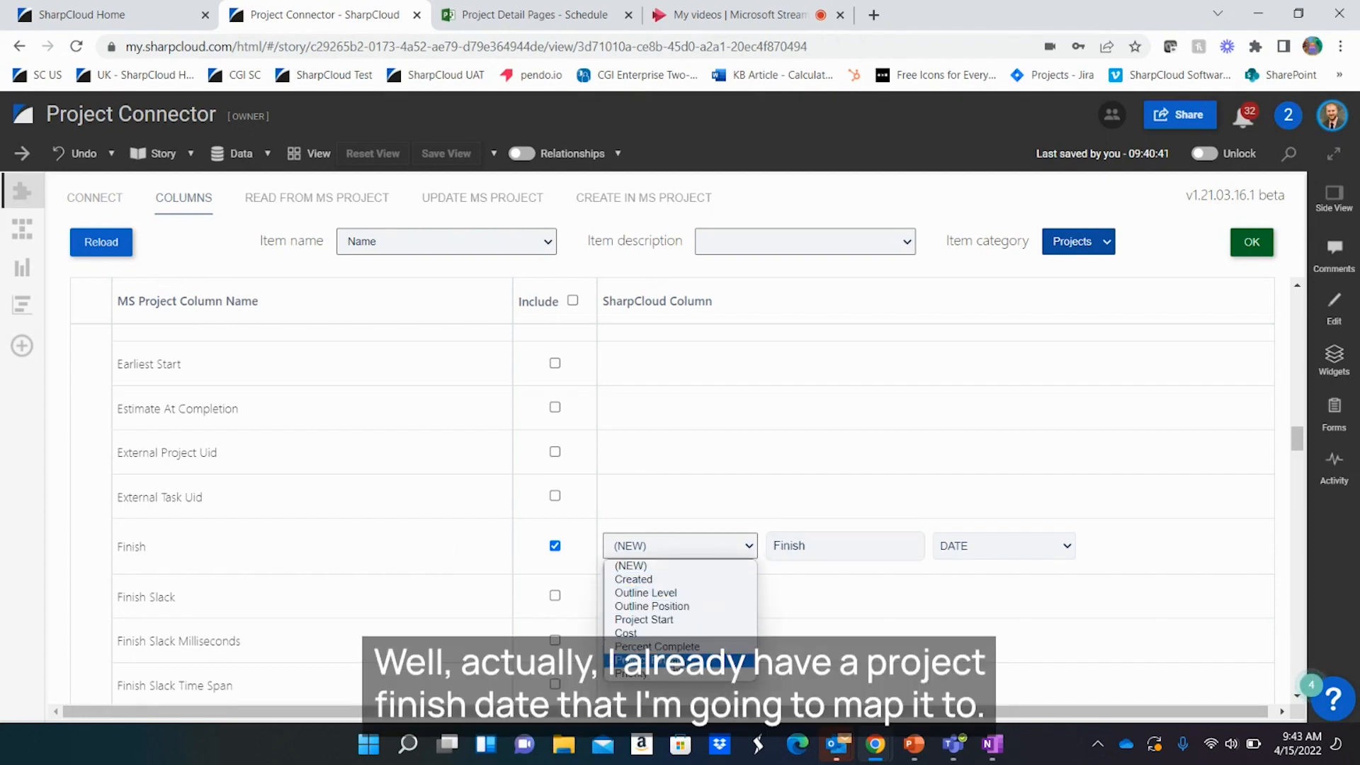
pyautogui.click(659, 660)
# - Include the Outline Position column in the column mapping
pyautogui.scroll(-8, 453, 528)
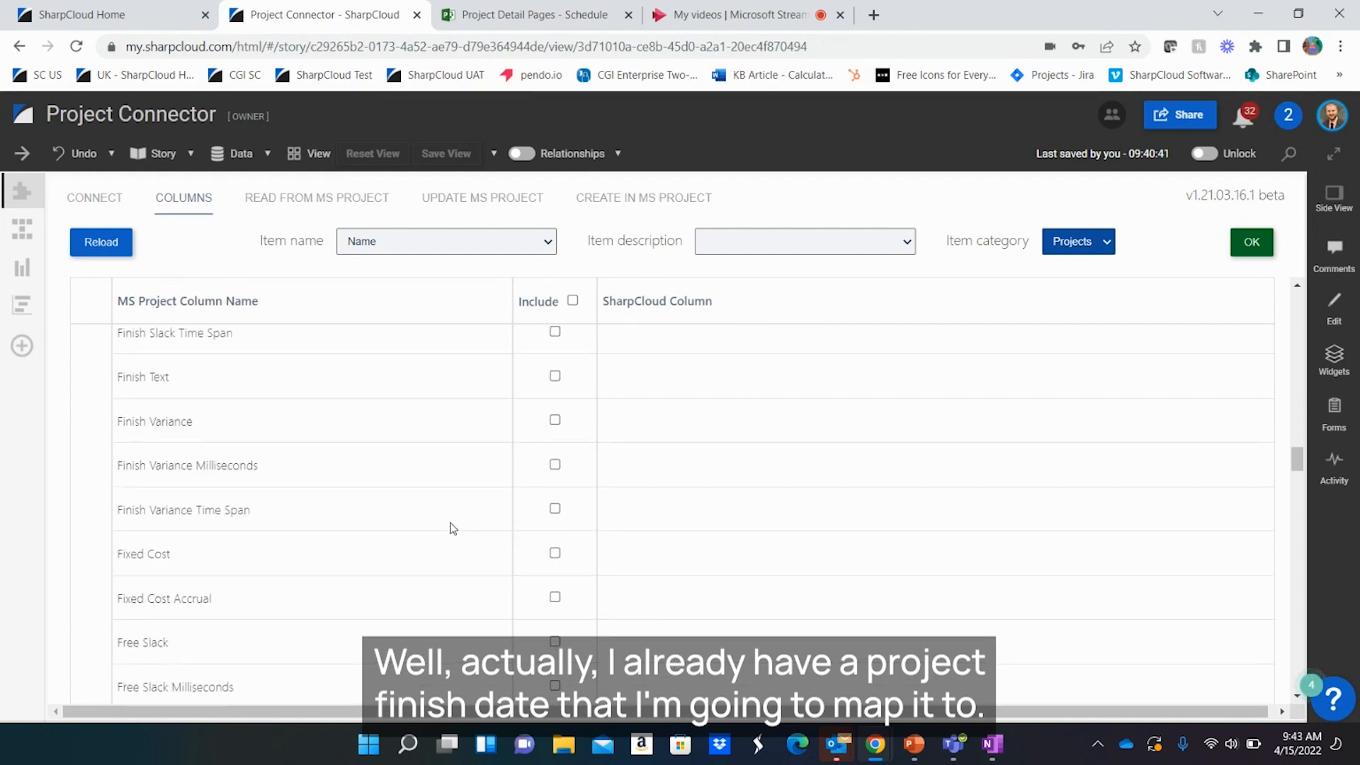
pyautogui.scroll(-15, 453, 529)
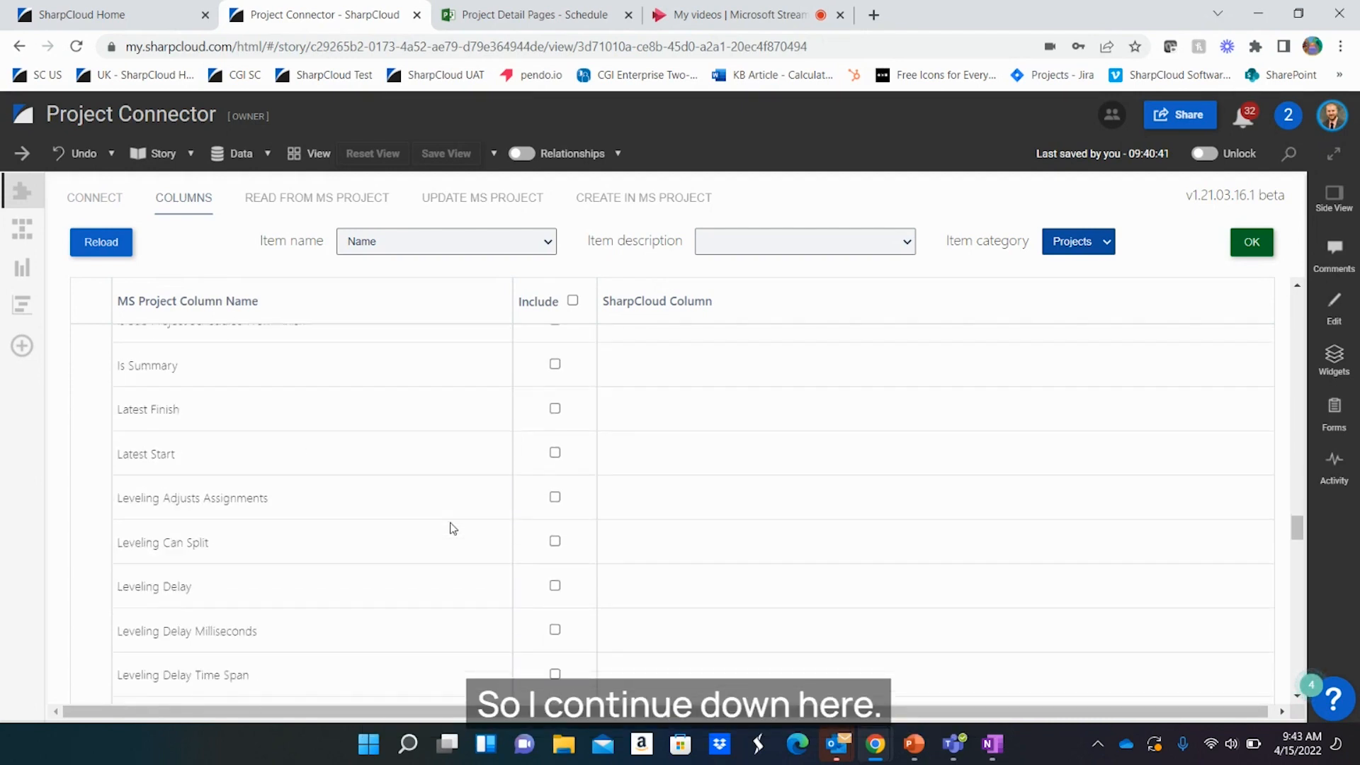
pyautogui.click(554, 497)
# - Include the MS Project Start column, map it to the existing Project Start column, and confirm the column mapping
pyautogui.scroll(-5, 414, 528)
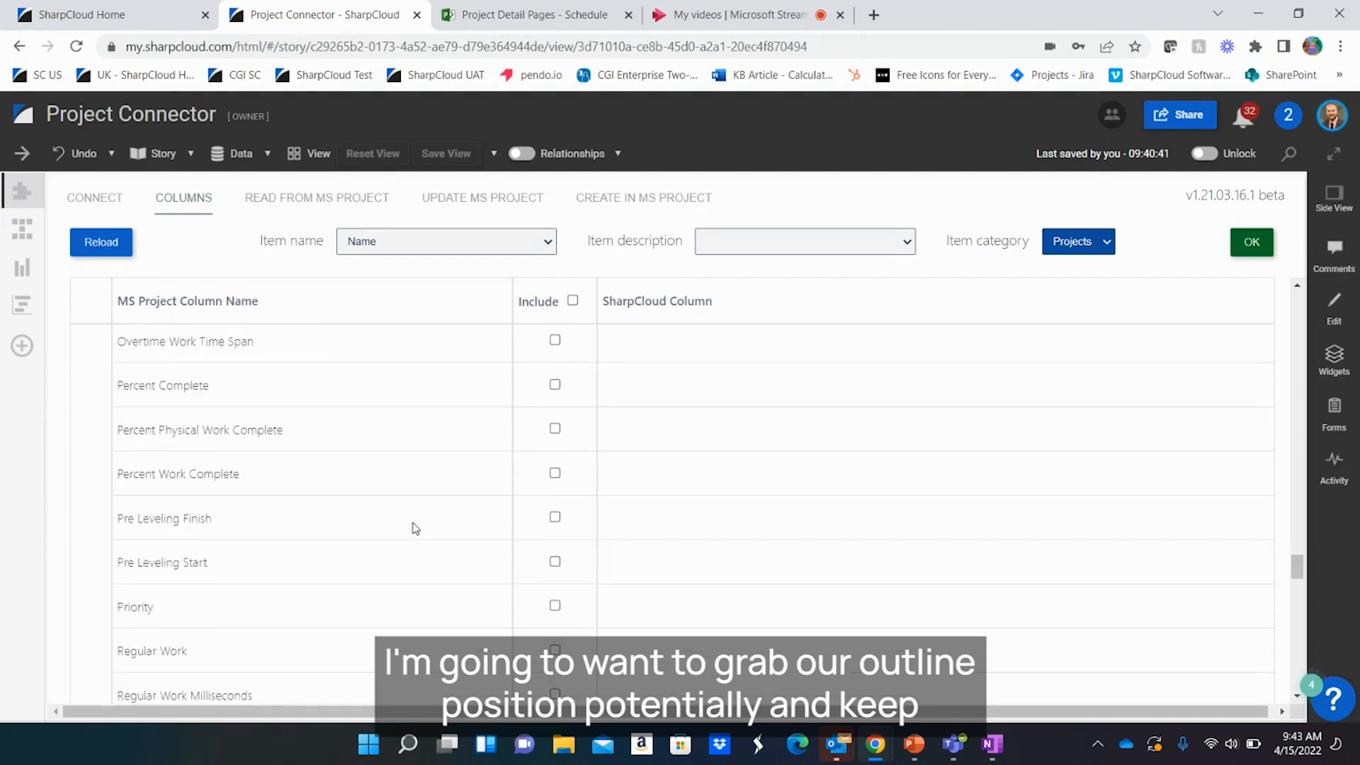
pyautogui.scroll(-10, 425, 471)
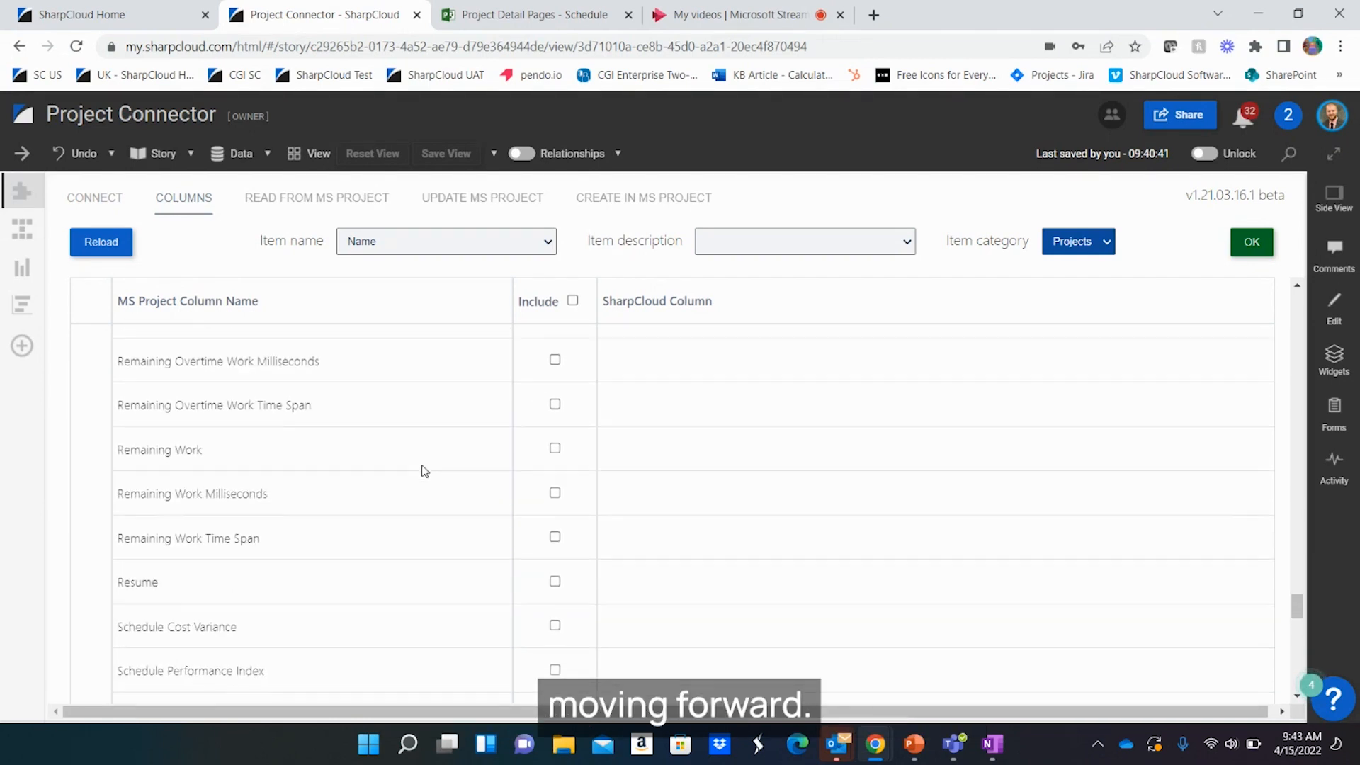
pyautogui.scroll(-5, 331, 568)
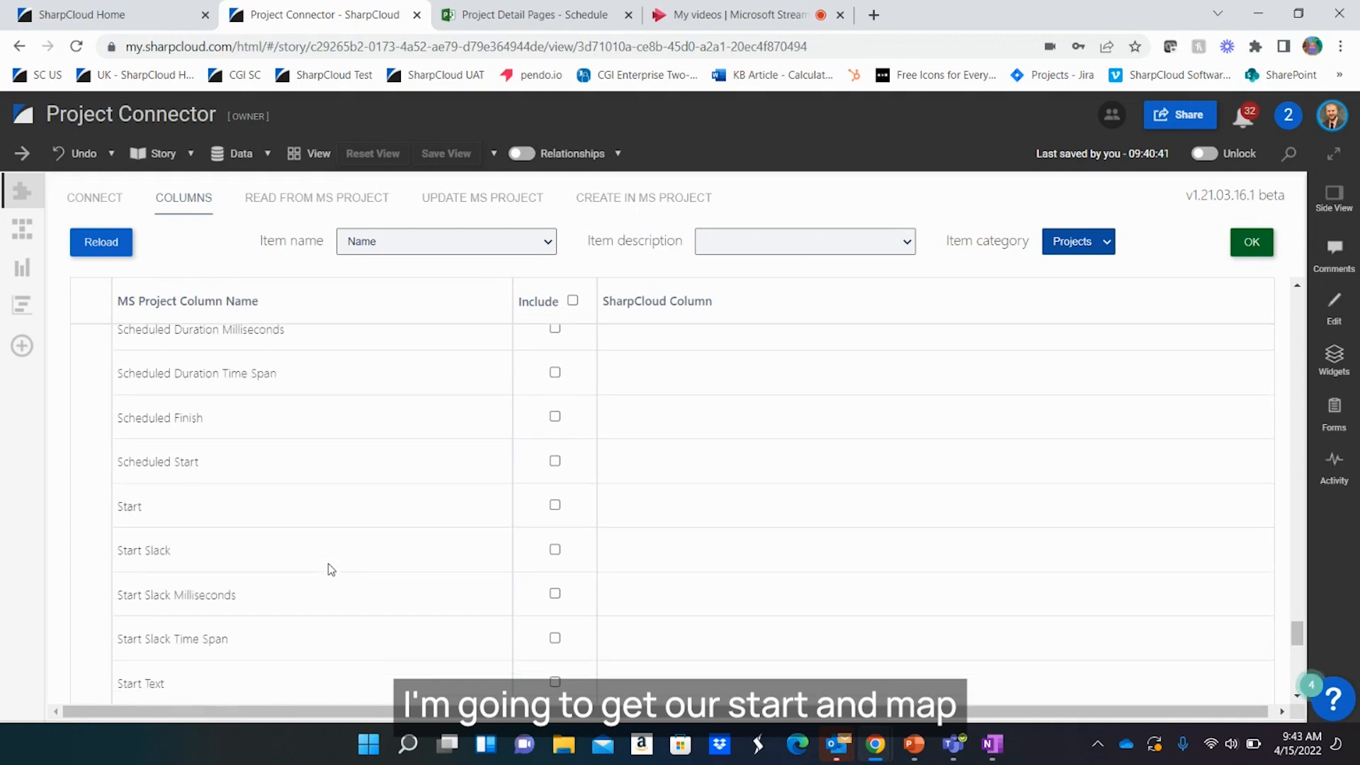
pyautogui.click(555, 505)
pyautogui.click(747, 523)
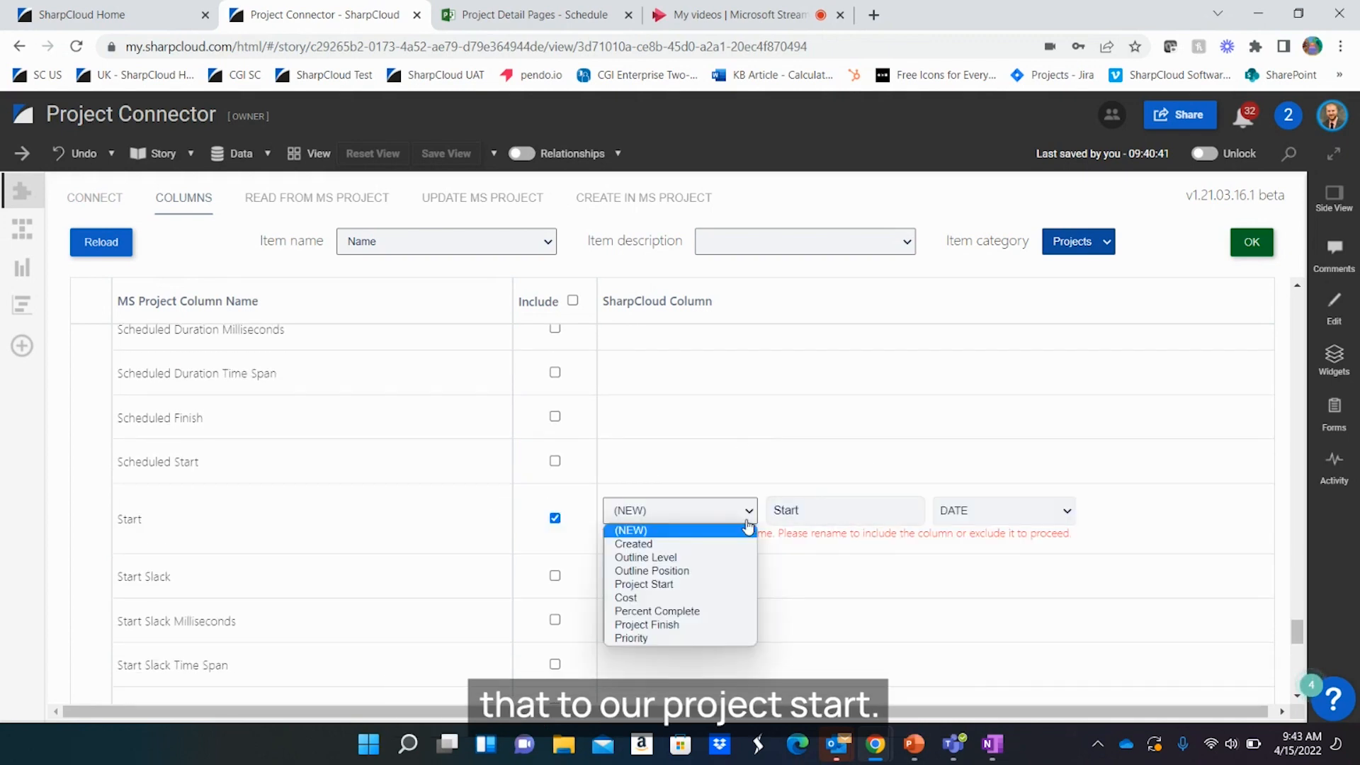
pyautogui.click(679, 584)
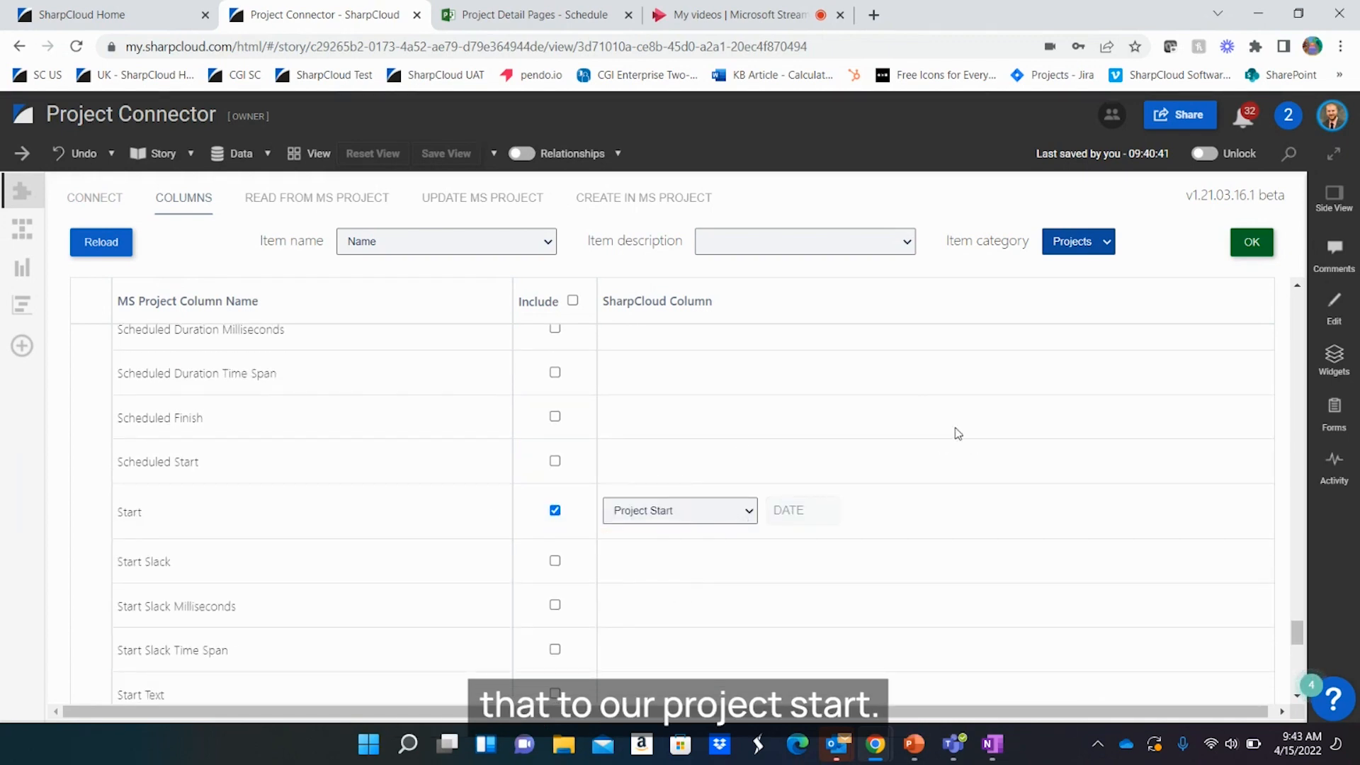
pyautogui.click(1251, 241)
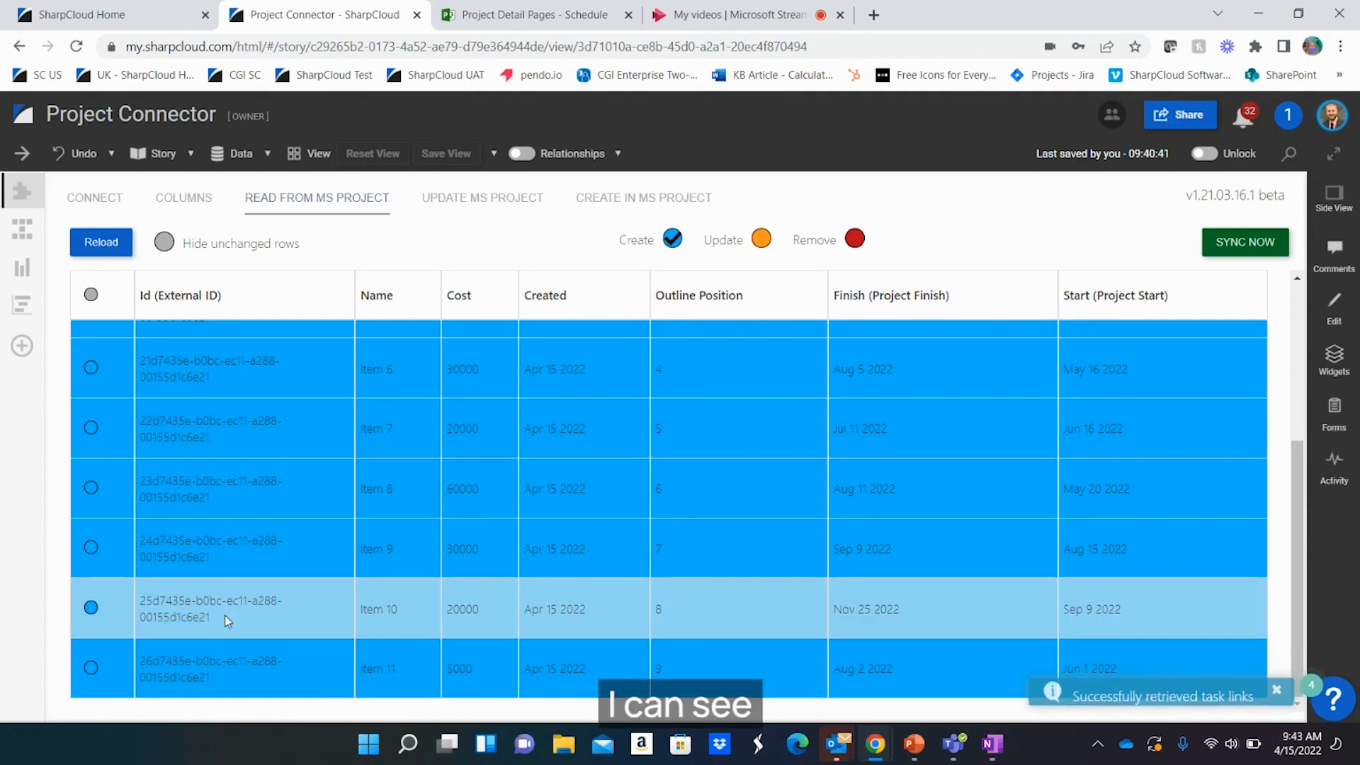
# - Review the tasks read from MS Project, select all rows with Create enabled, and sync them into the story
pyautogui.scroll(3, 361, 478)
pyautogui.scroll(1, 360, 479)
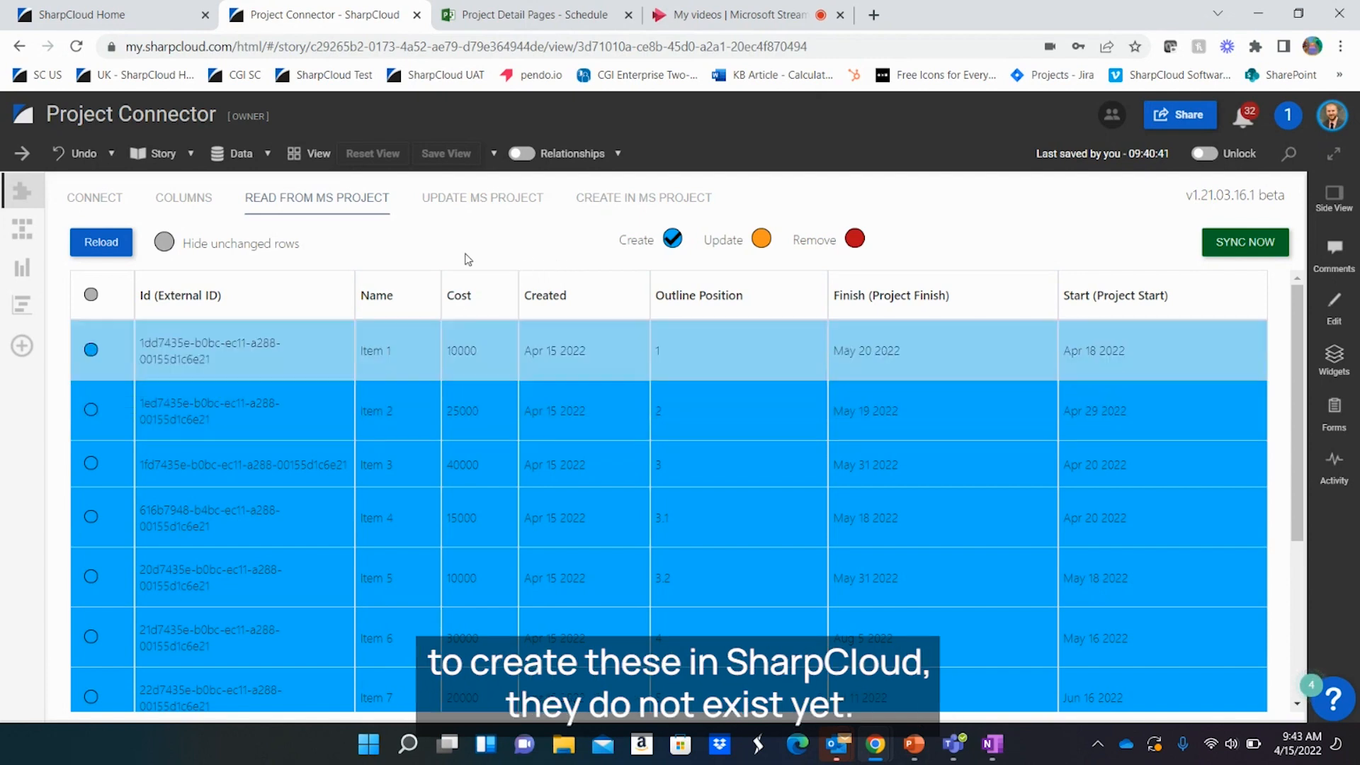
pyautogui.click(91, 296)
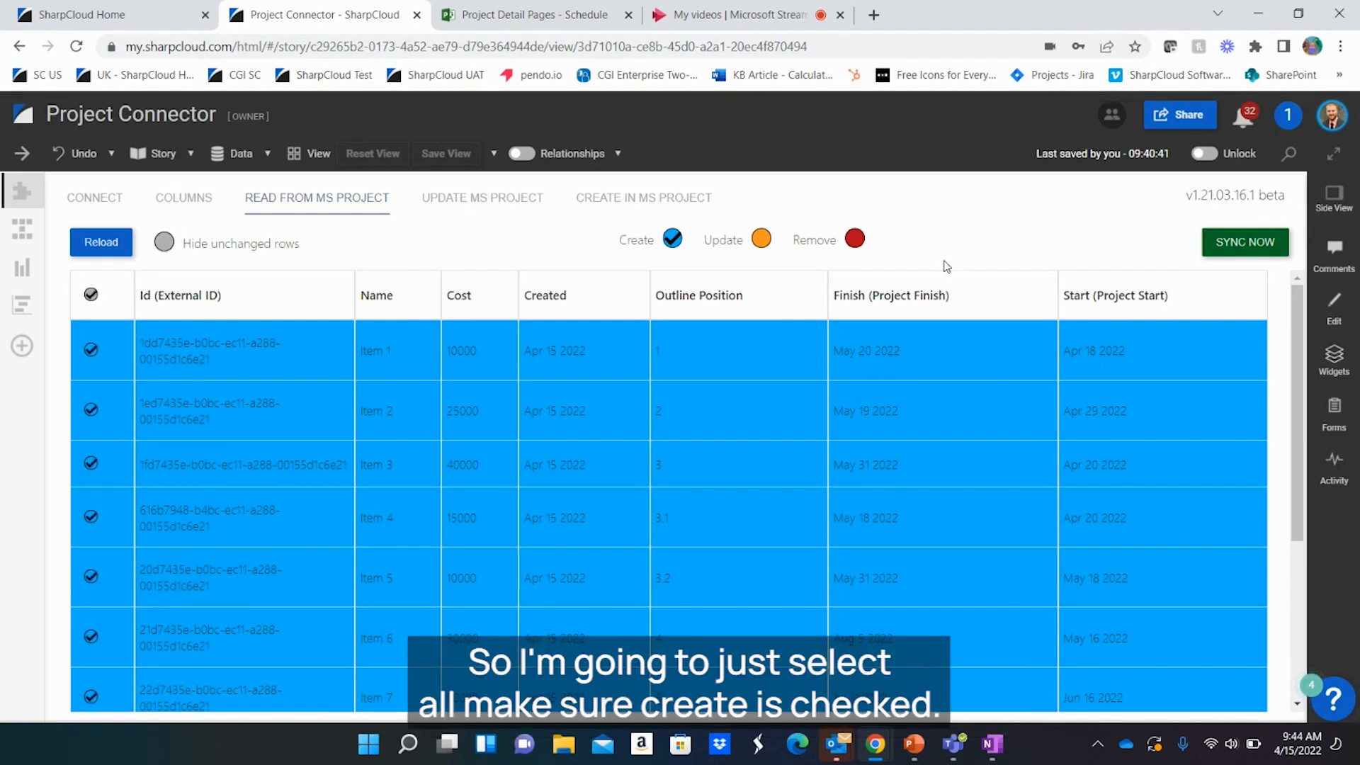
pyautogui.click(1223, 245)
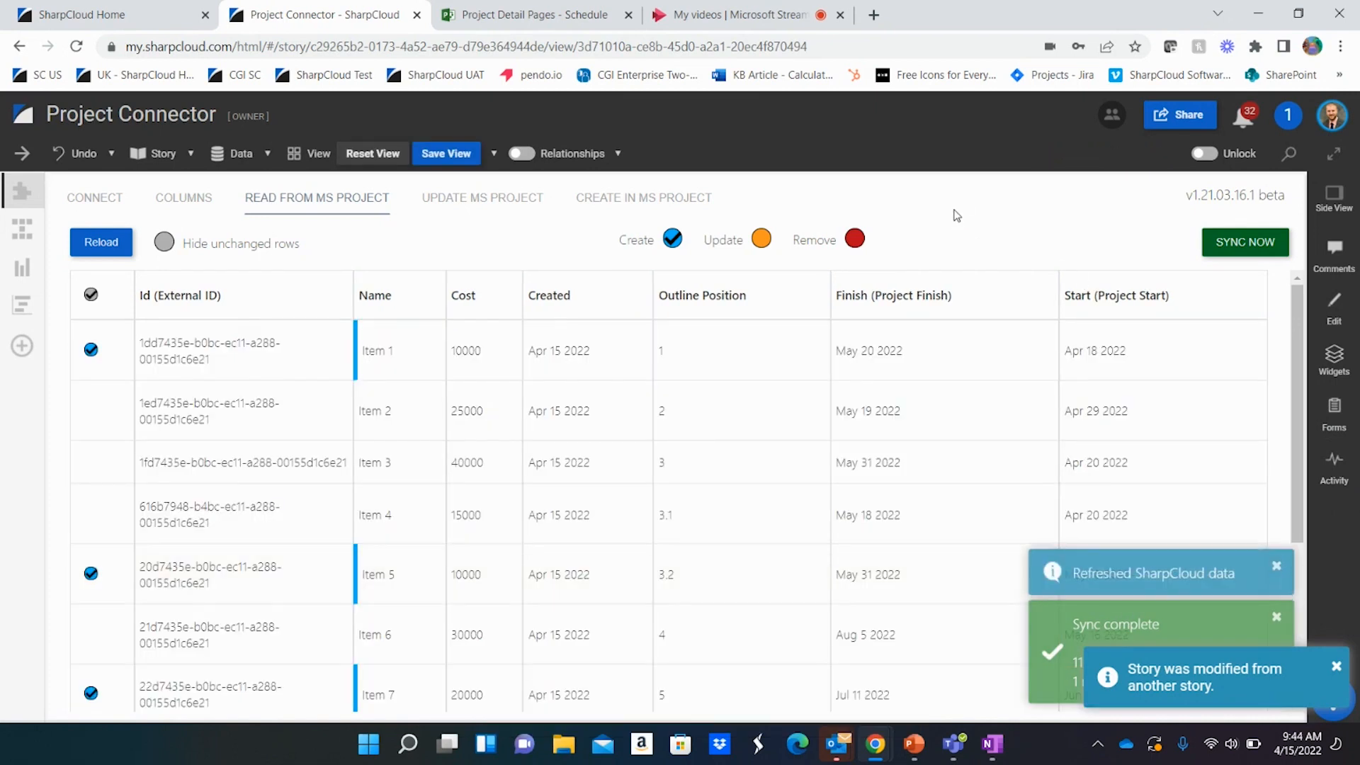
# - Review the synced items and their dependencies in the category view, the cost bar chart and the timeline view
pyautogui.click(22, 236)
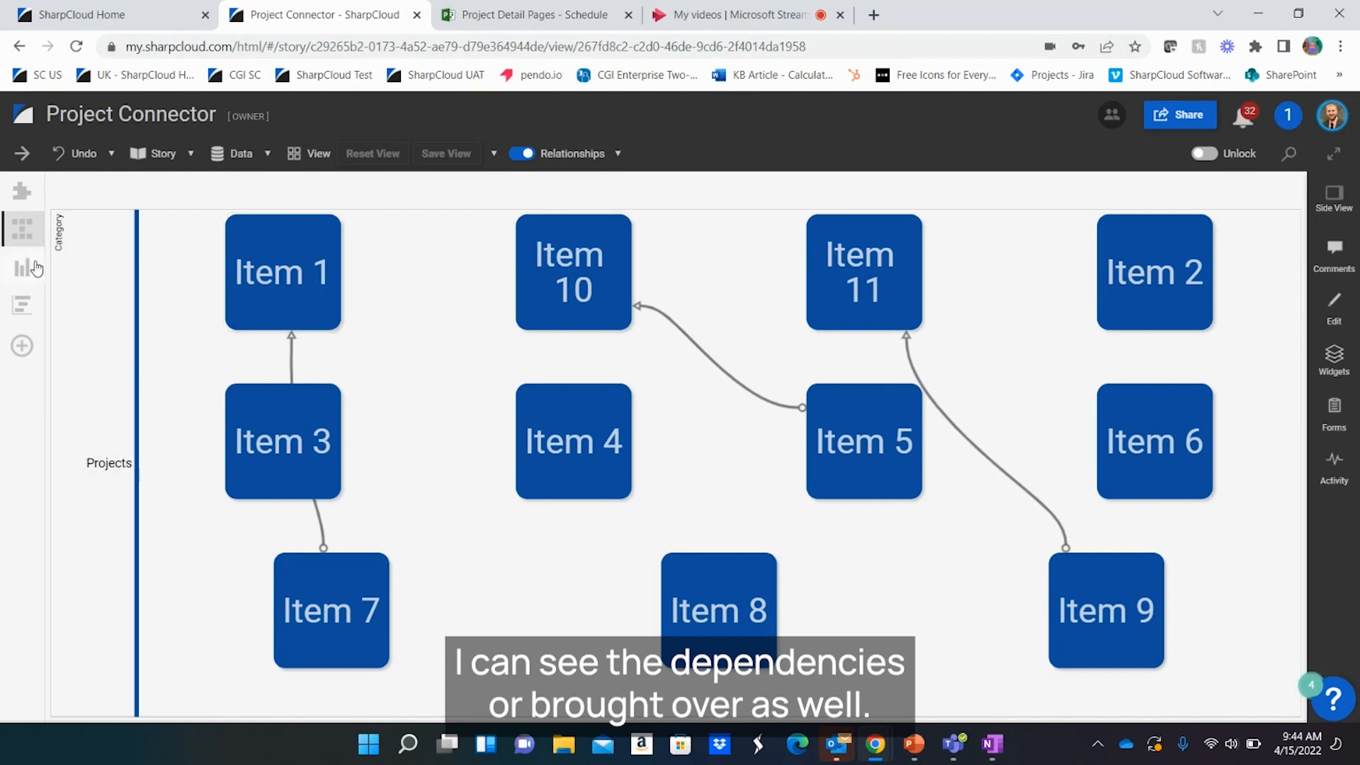
pyautogui.click(19, 268)
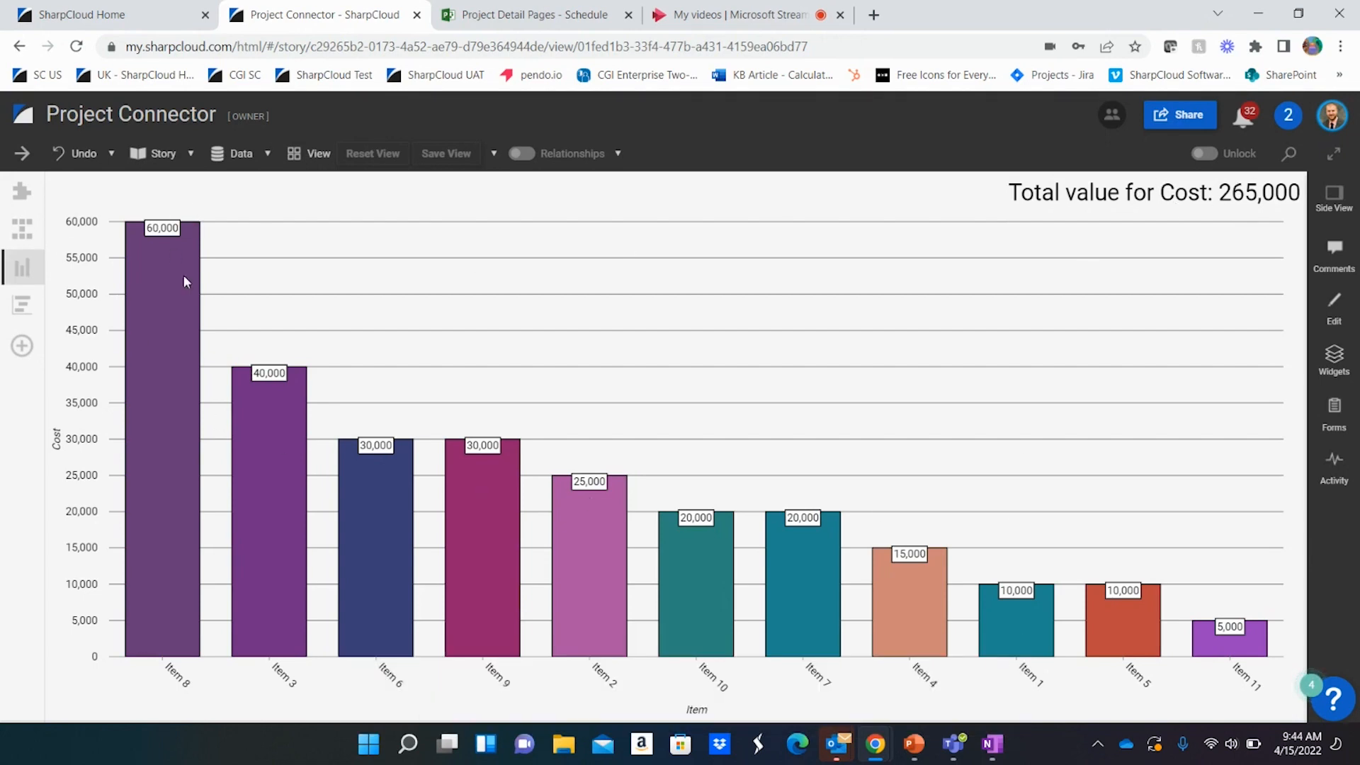
pyautogui.click(22, 307)
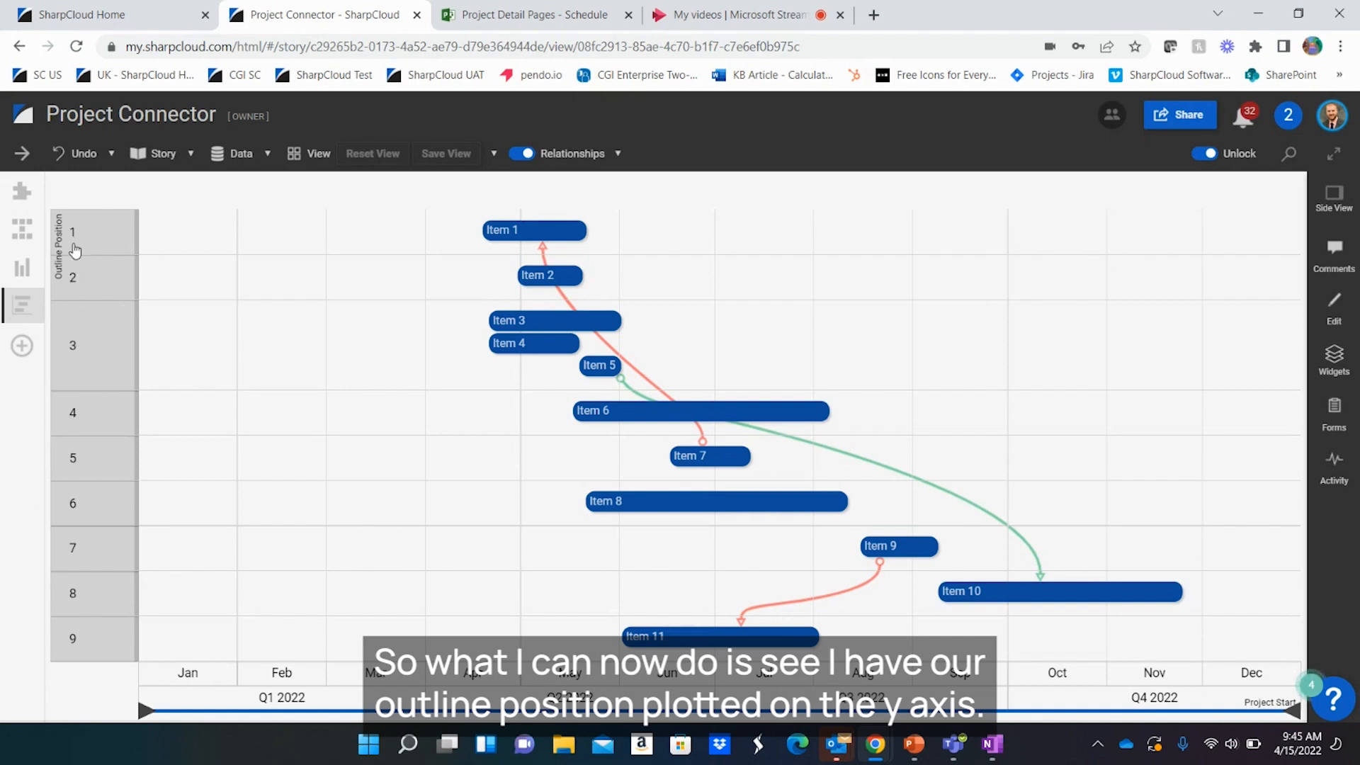
# - Drill into outline position 3 on the timeline, expand its sub-levels, and return to the full outline
pyautogui.click(78, 345)
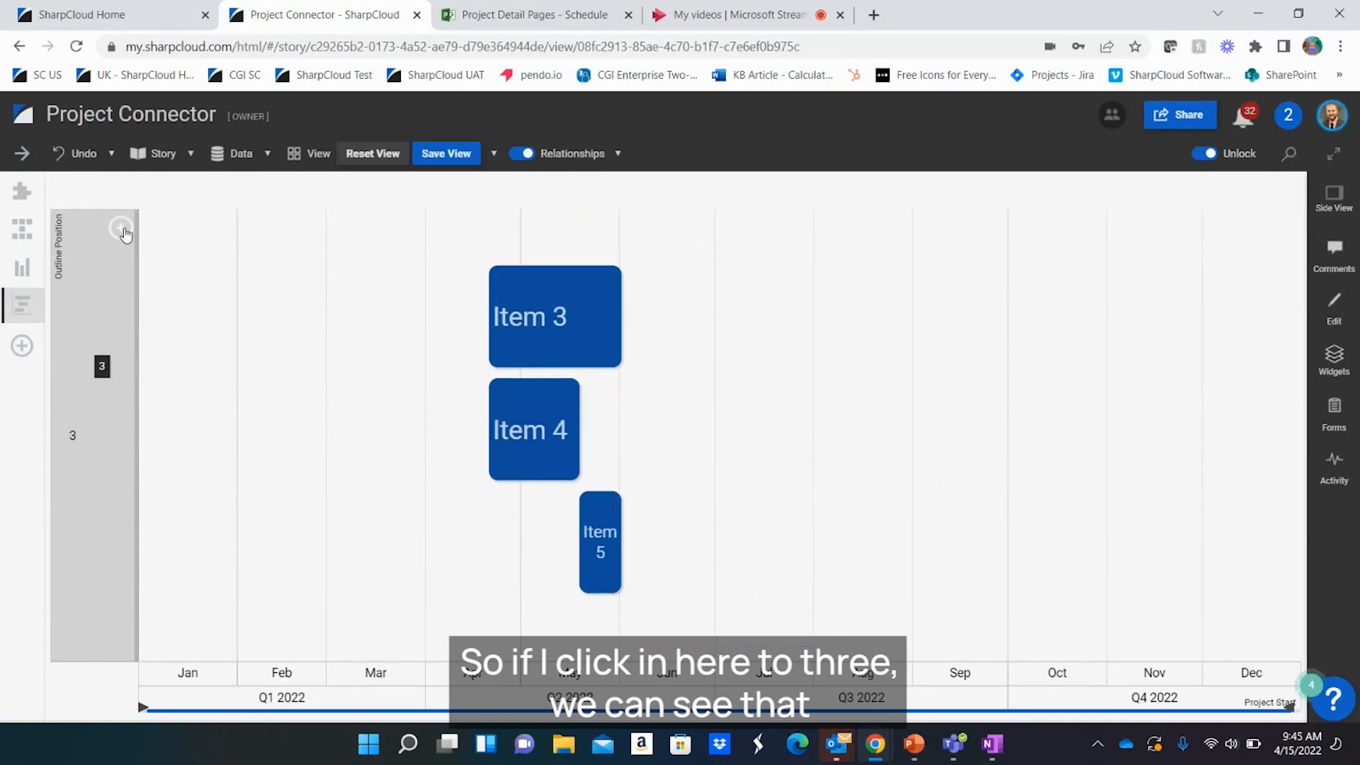
pyautogui.click(120, 228)
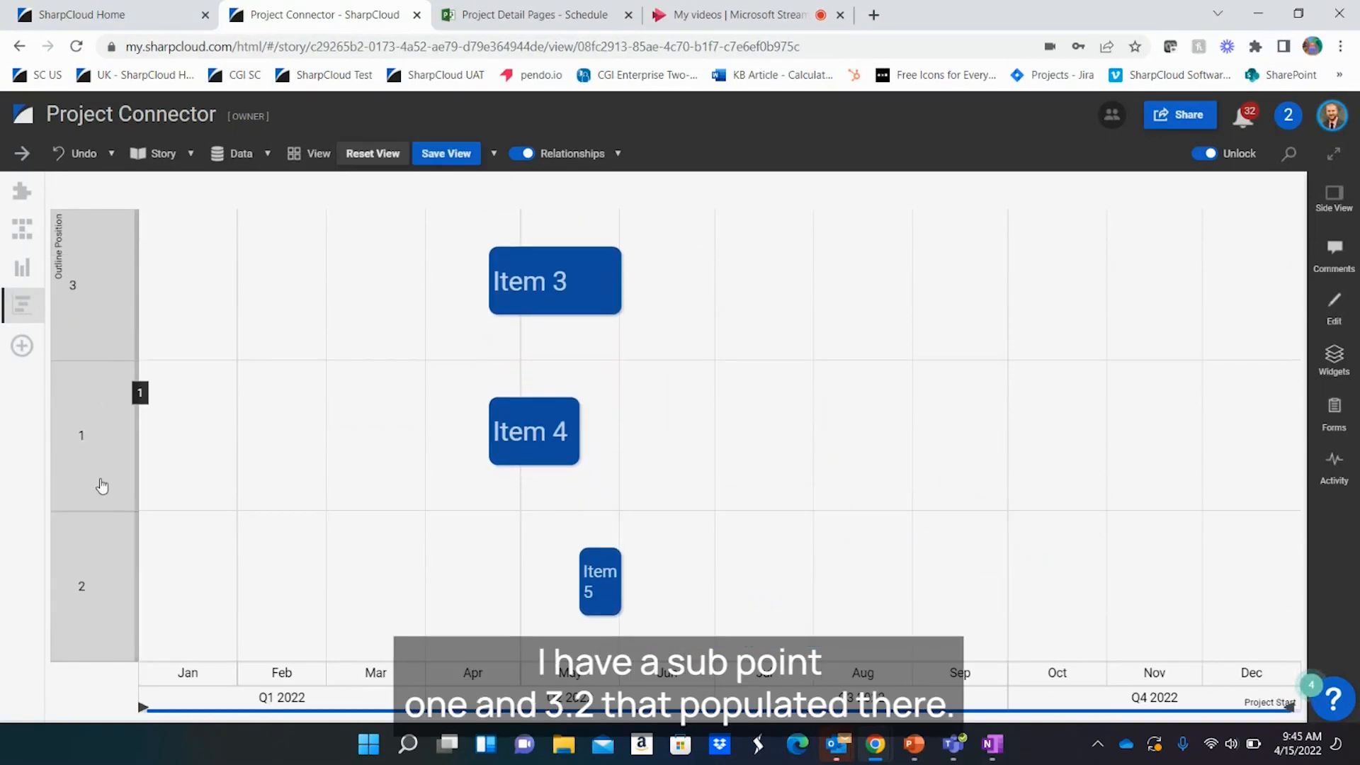
pyautogui.click(121, 234)
pyautogui.click(69, 349)
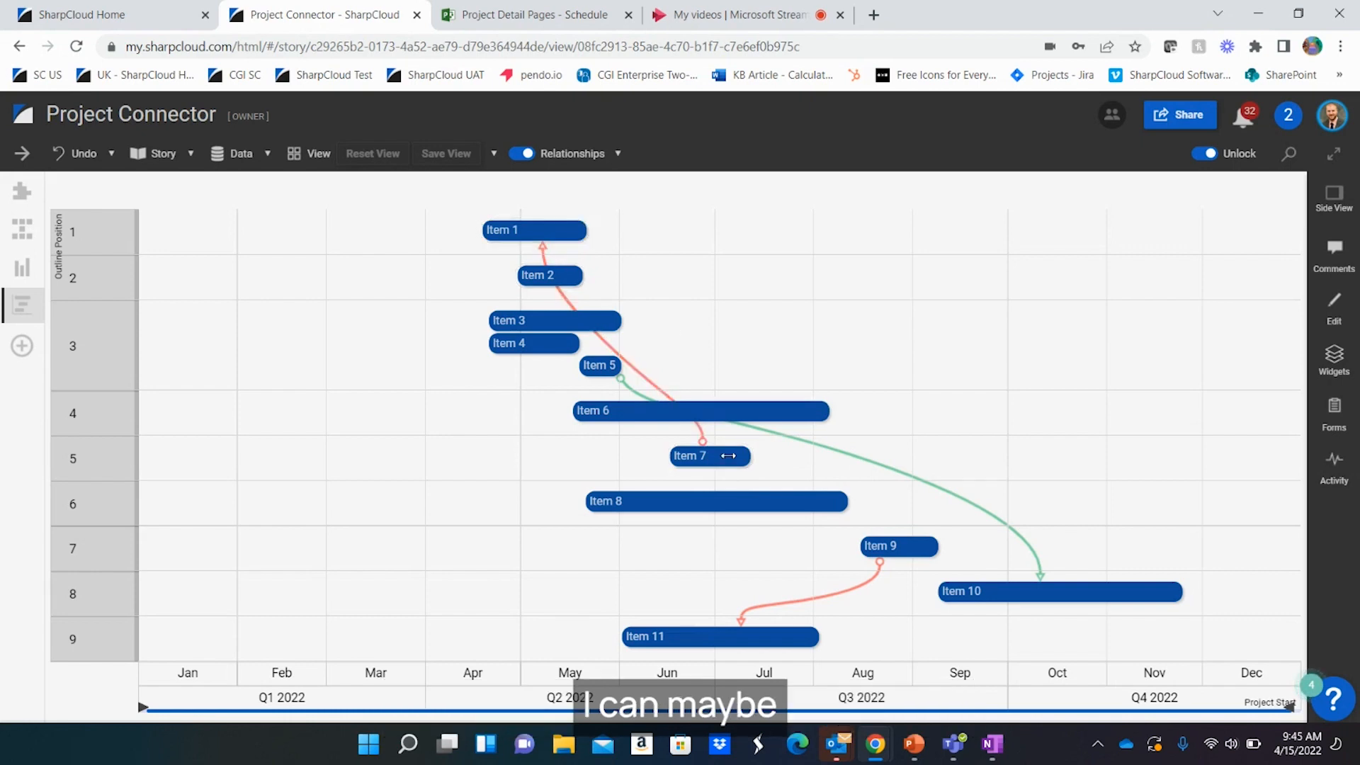
# - Reschedule timeline items: move Item 7 to start about Mar 17 2022, Item 11 about Sep 25 2022, and extend Item 1 to about Jun 30 2022
pyautogui.moveTo(685, 453)
pyautogui.mouseDown()
pyautogui.moveTo(457, 453)
pyautogui.moveTo(405, 437)
pyautogui.mouseUp()
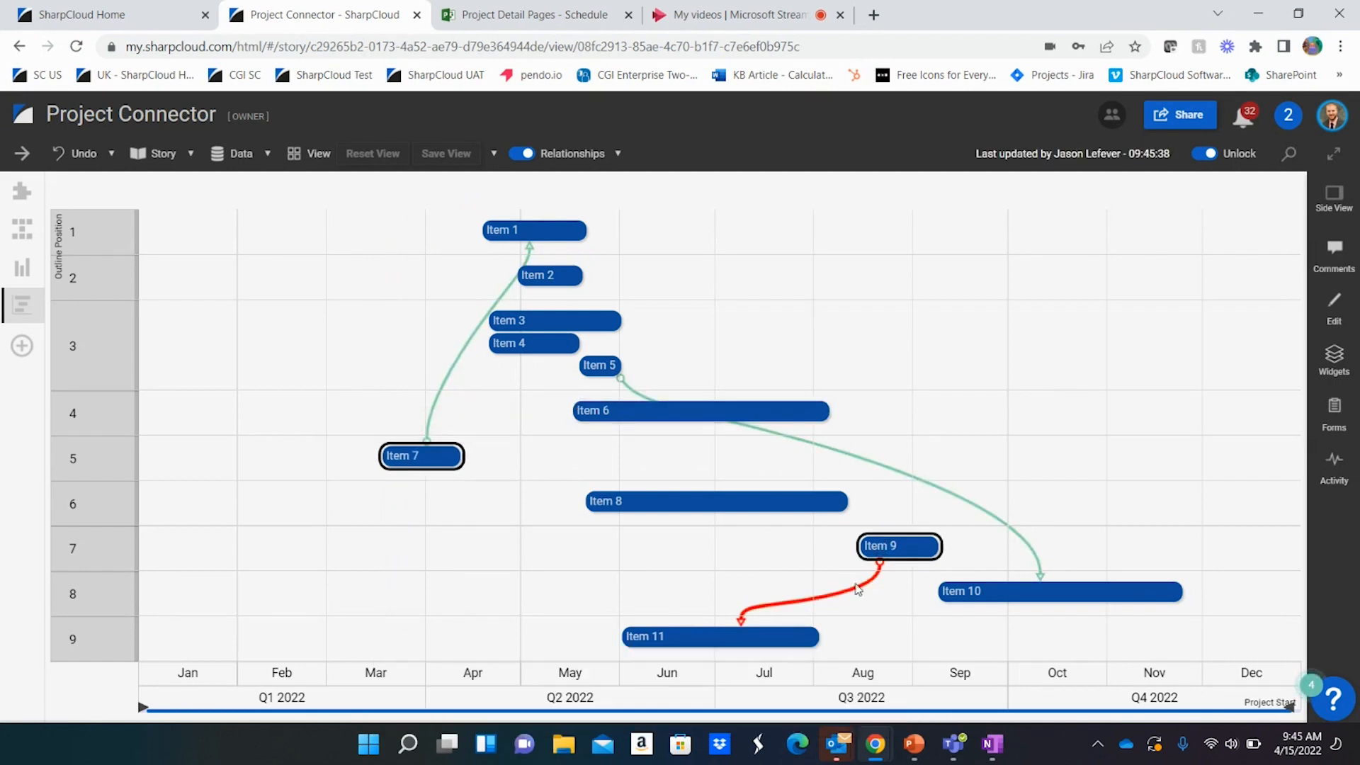
pyautogui.moveTo(743, 635); pyautogui.dragTo(1109, 634)
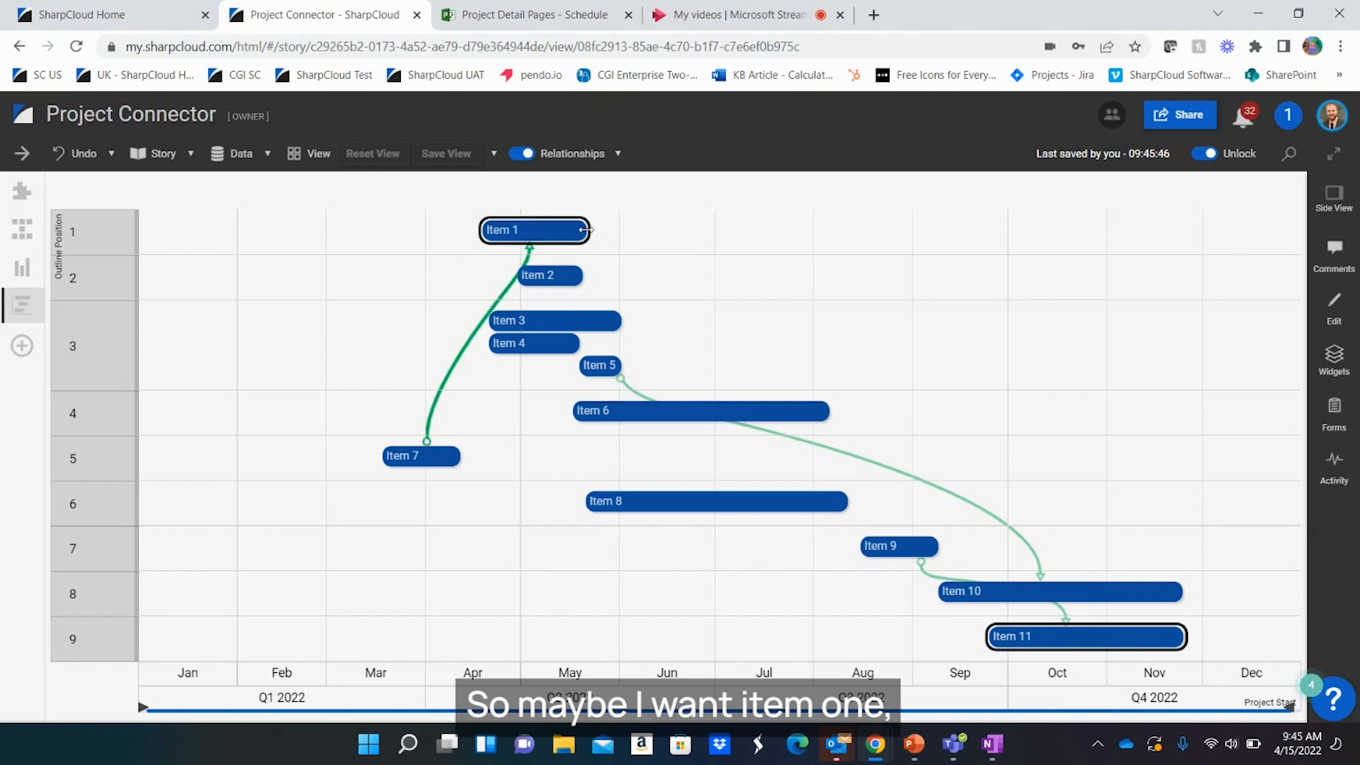
pyautogui.moveTo(587, 229); pyautogui.dragTo(716, 225)
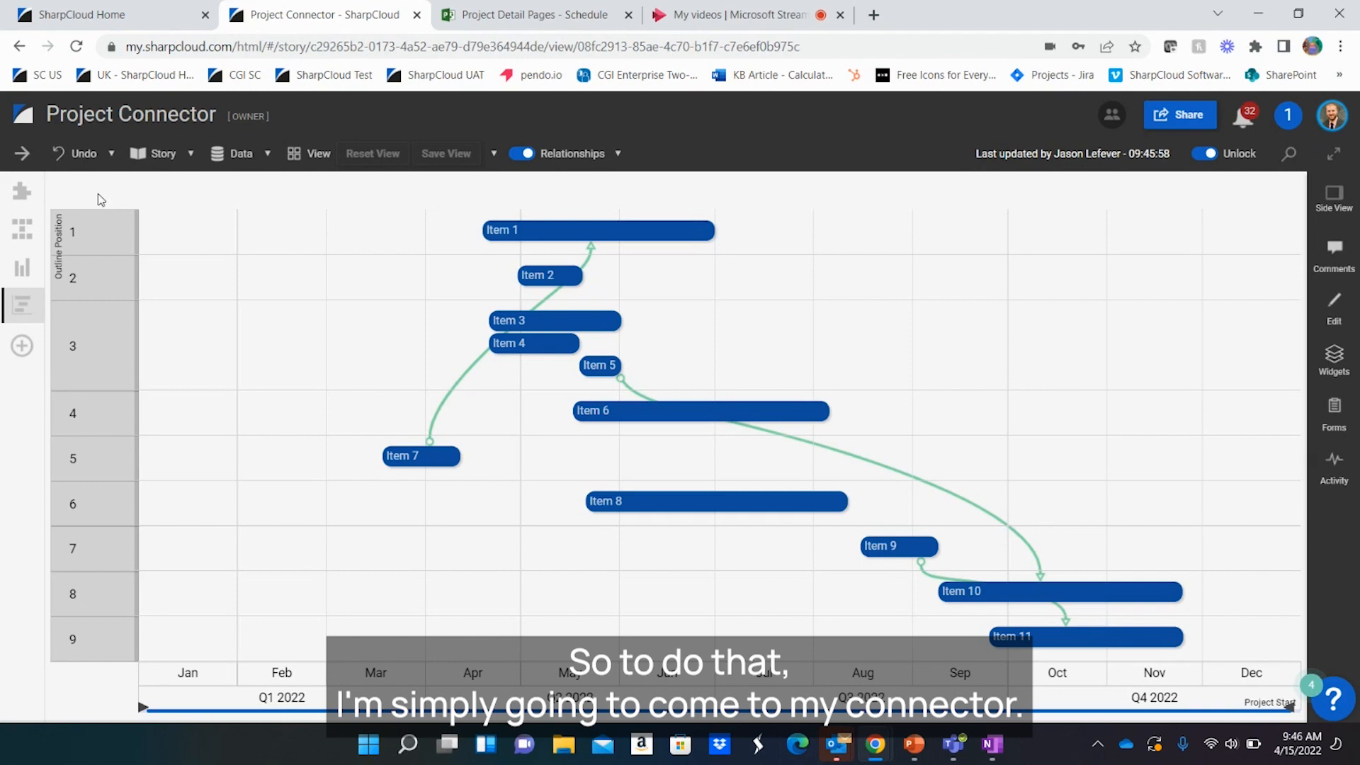
# - Open the connector's Update MS Project page and hide the unchanged rows
pyautogui.click(17, 194)
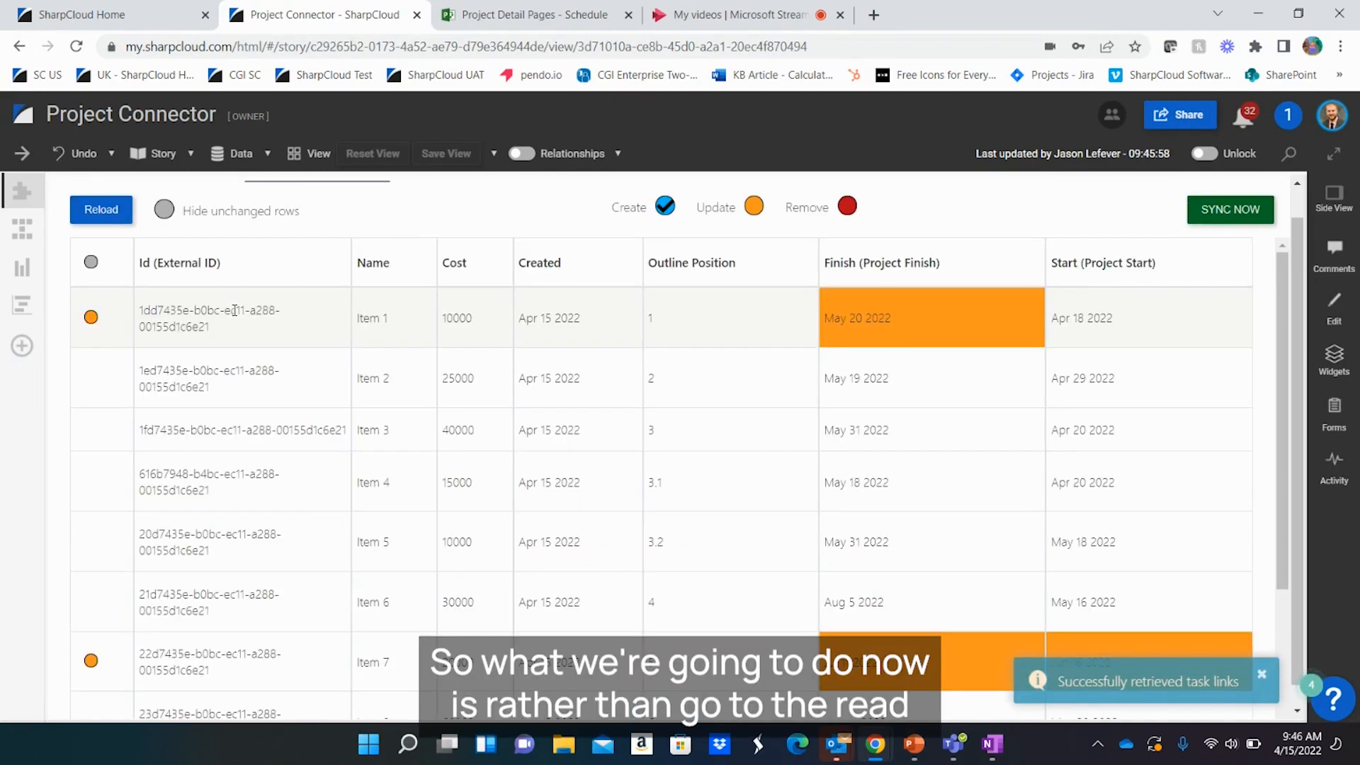
pyautogui.scroll(1, 704, 317)
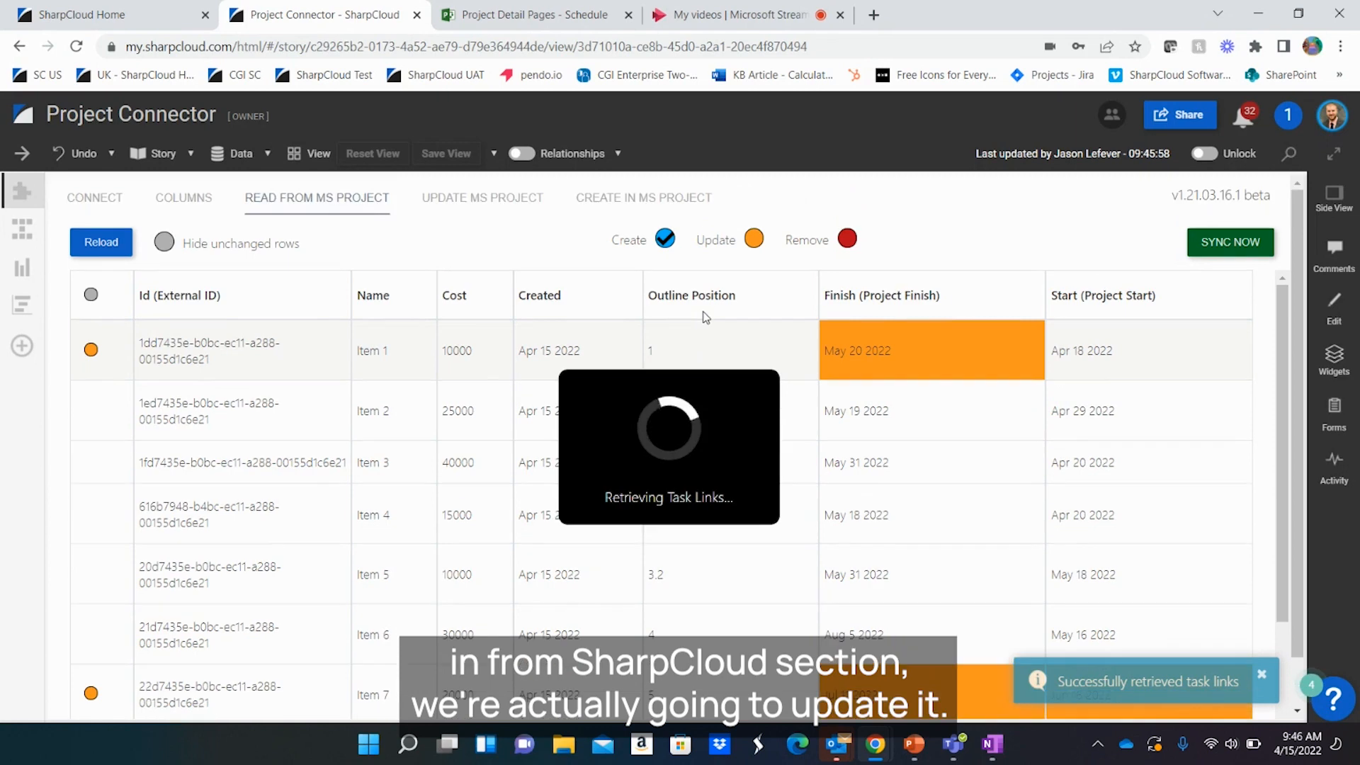
pyautogui.click(461, 200)
pyautogui.click(164, 241)
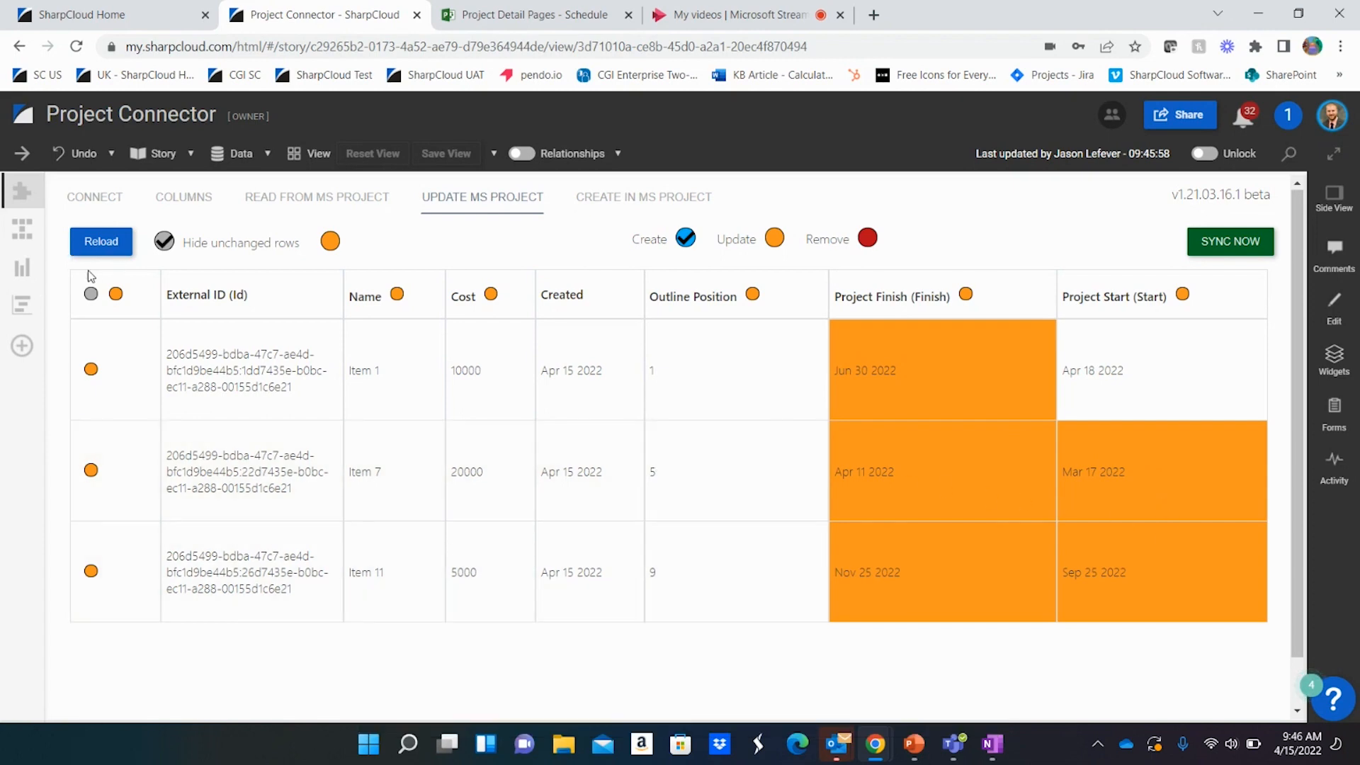
# - Select all changed rows and all updatable columns, enable Update instead of Create, and sync the changes to MS Project
pyautogui.click(91, 295)
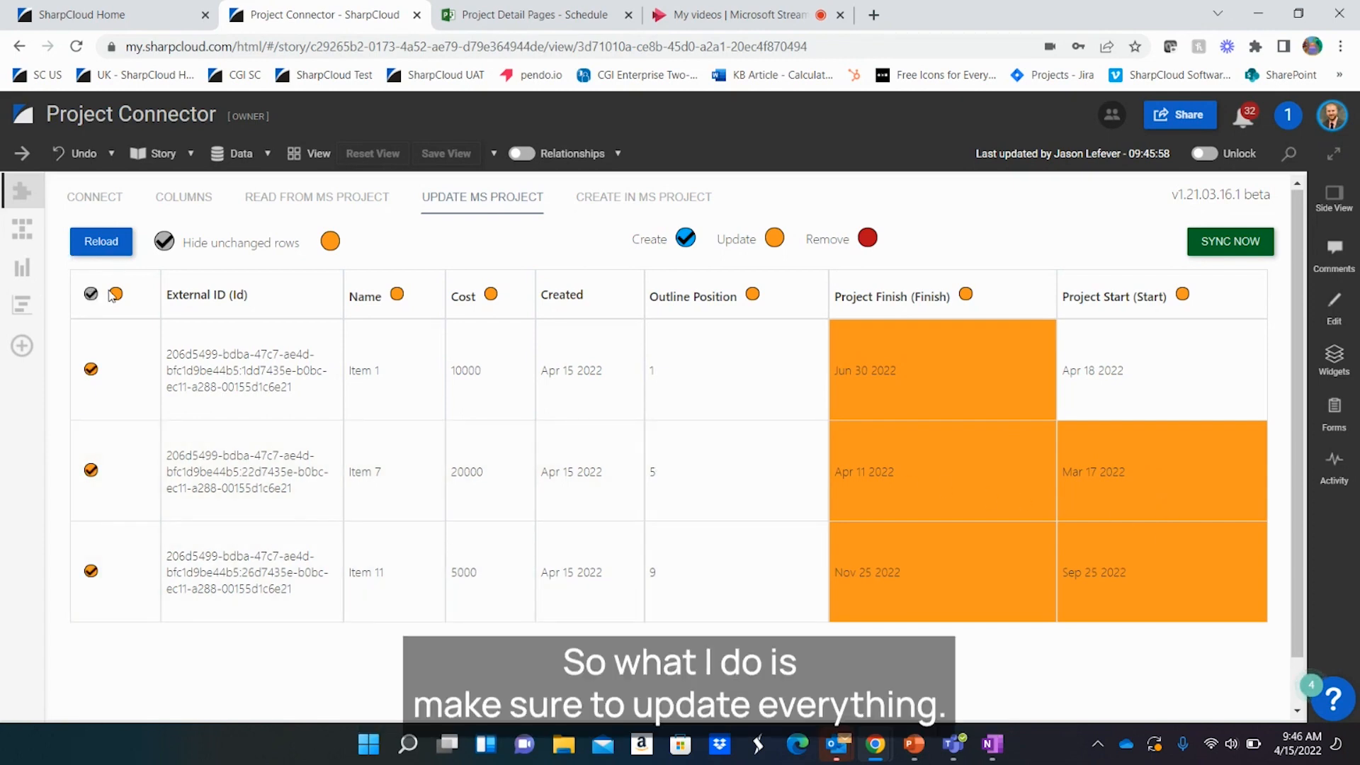
pyautogui.click(116, 295)
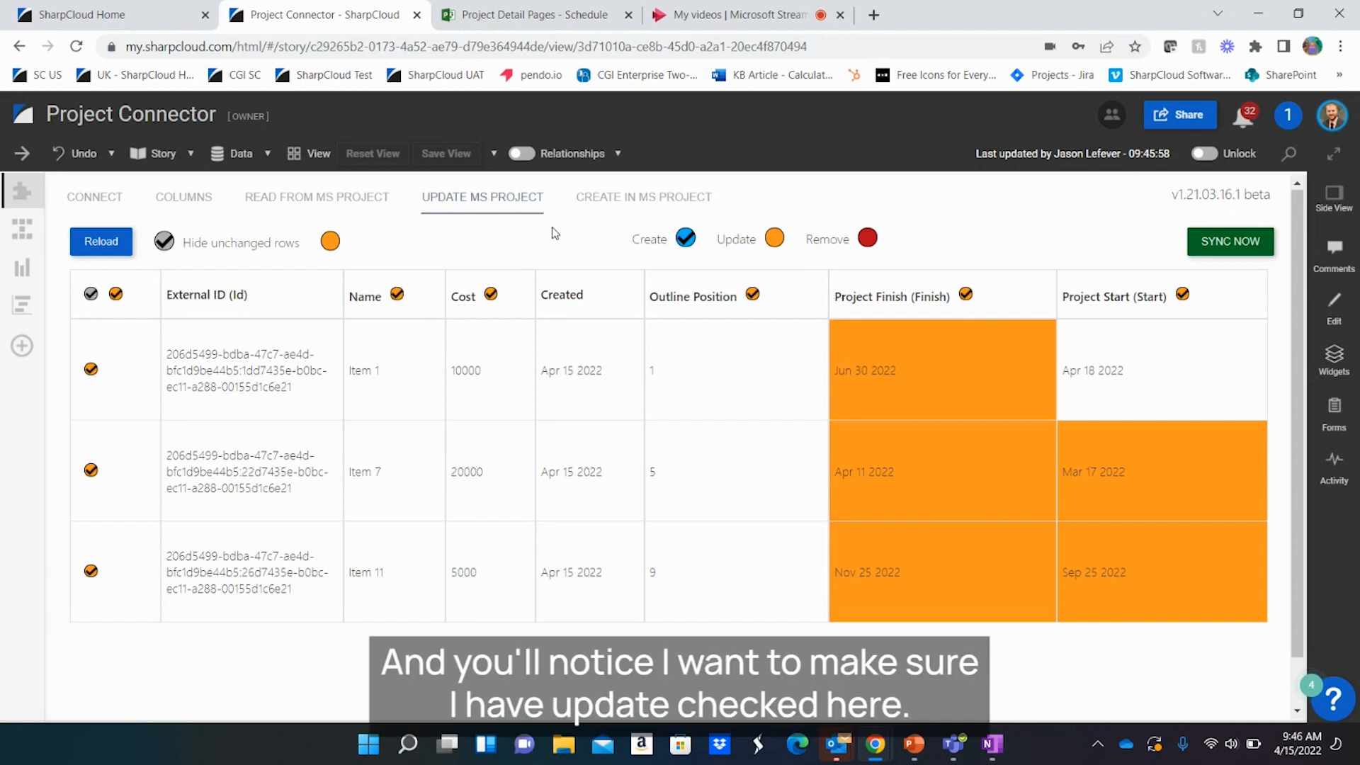
pyautogui.click(772, 240)
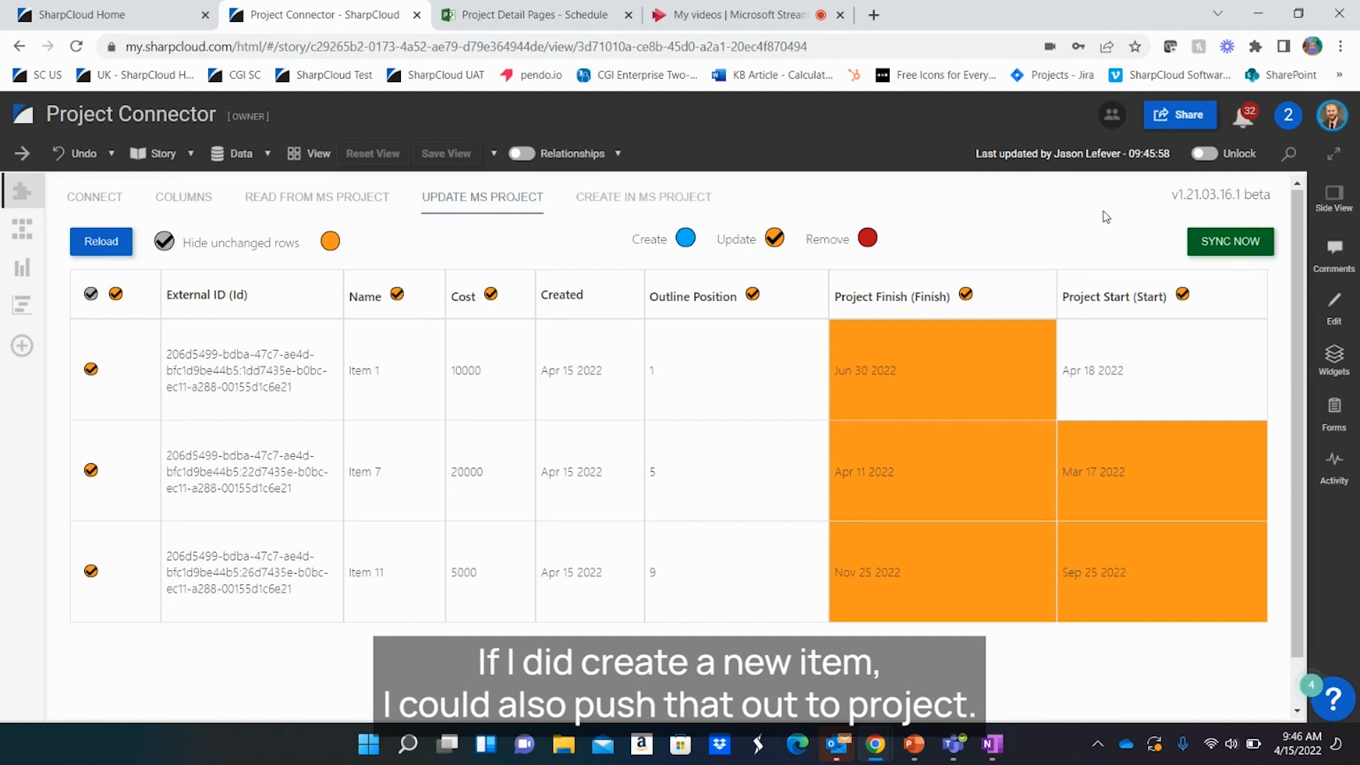
pyautogui.click(1228, 251)
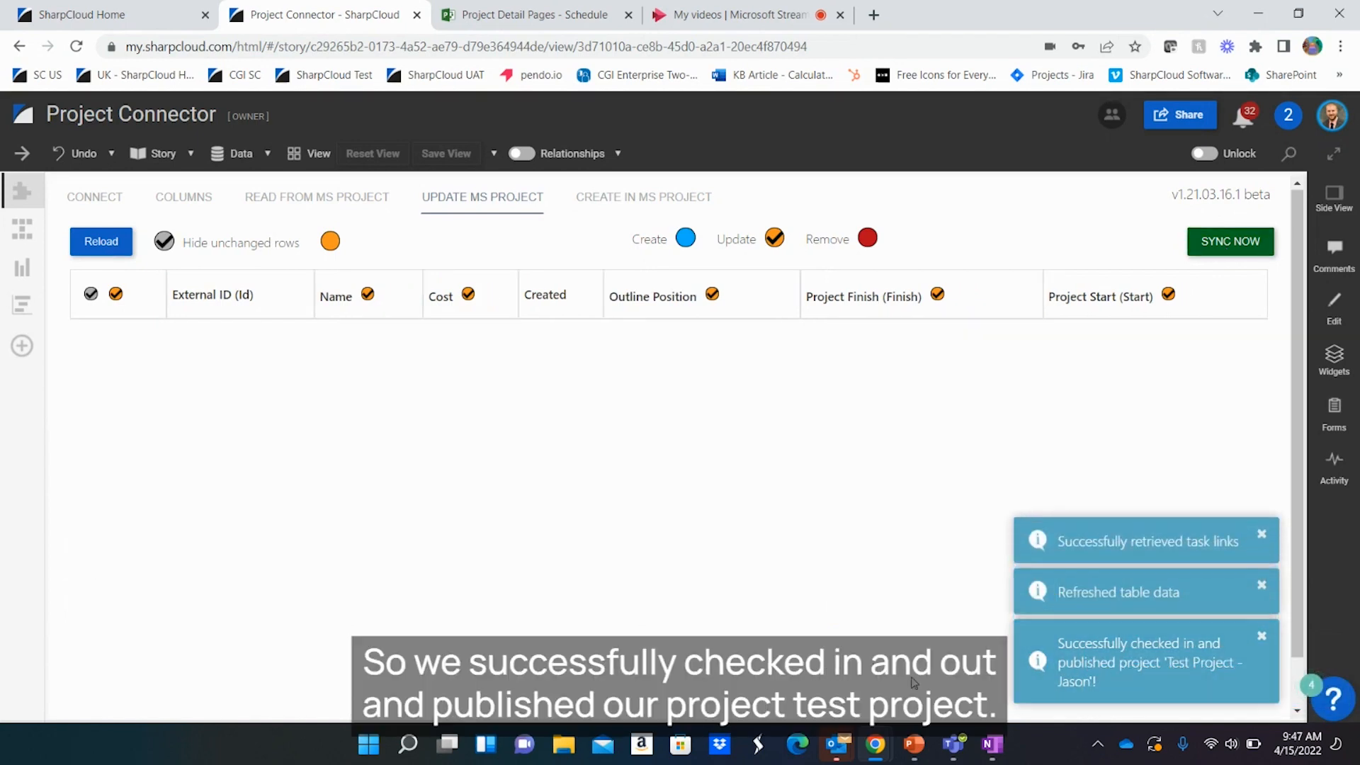
# - Switch to the Microsoft Project Online schedule, reload it, and examine the start and finish dates of the updated tasks
pyautogui.click(524, 17)
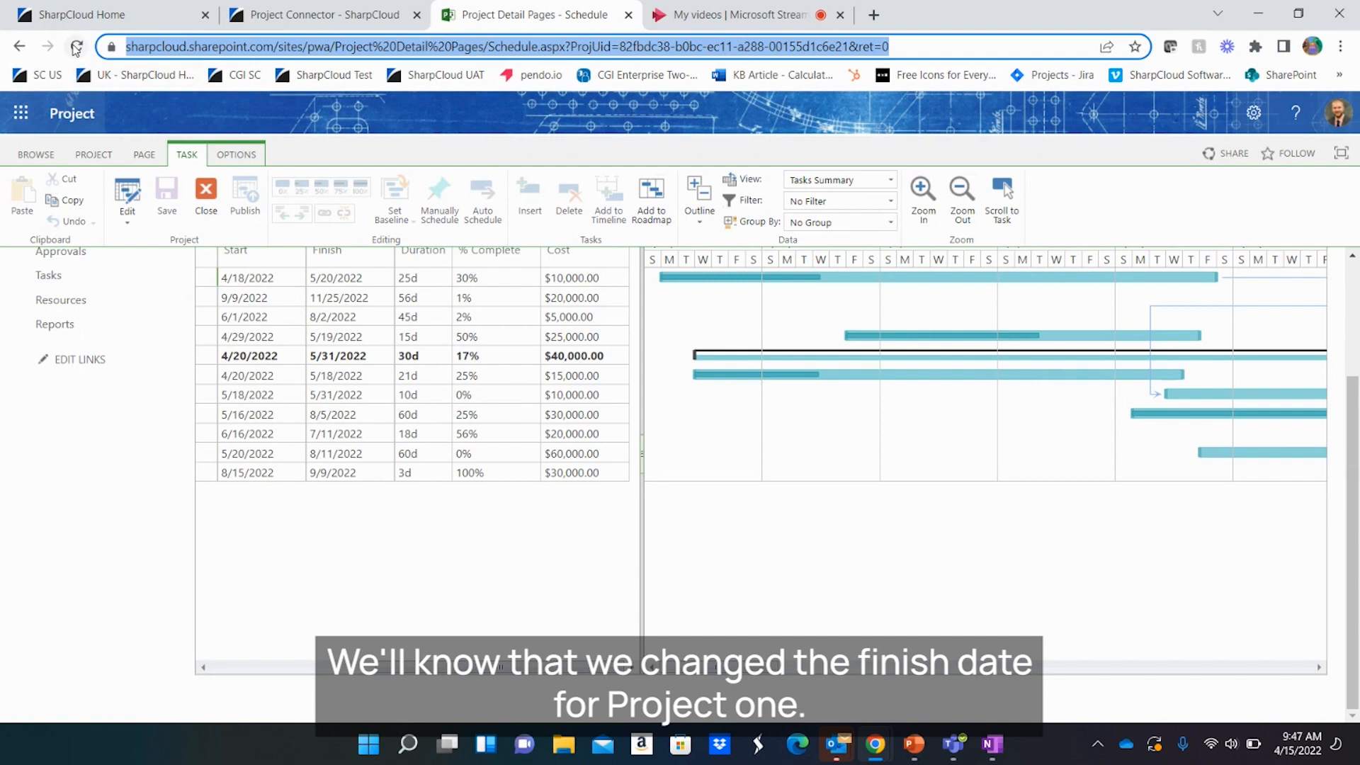
pyautogui.click(76, 47)
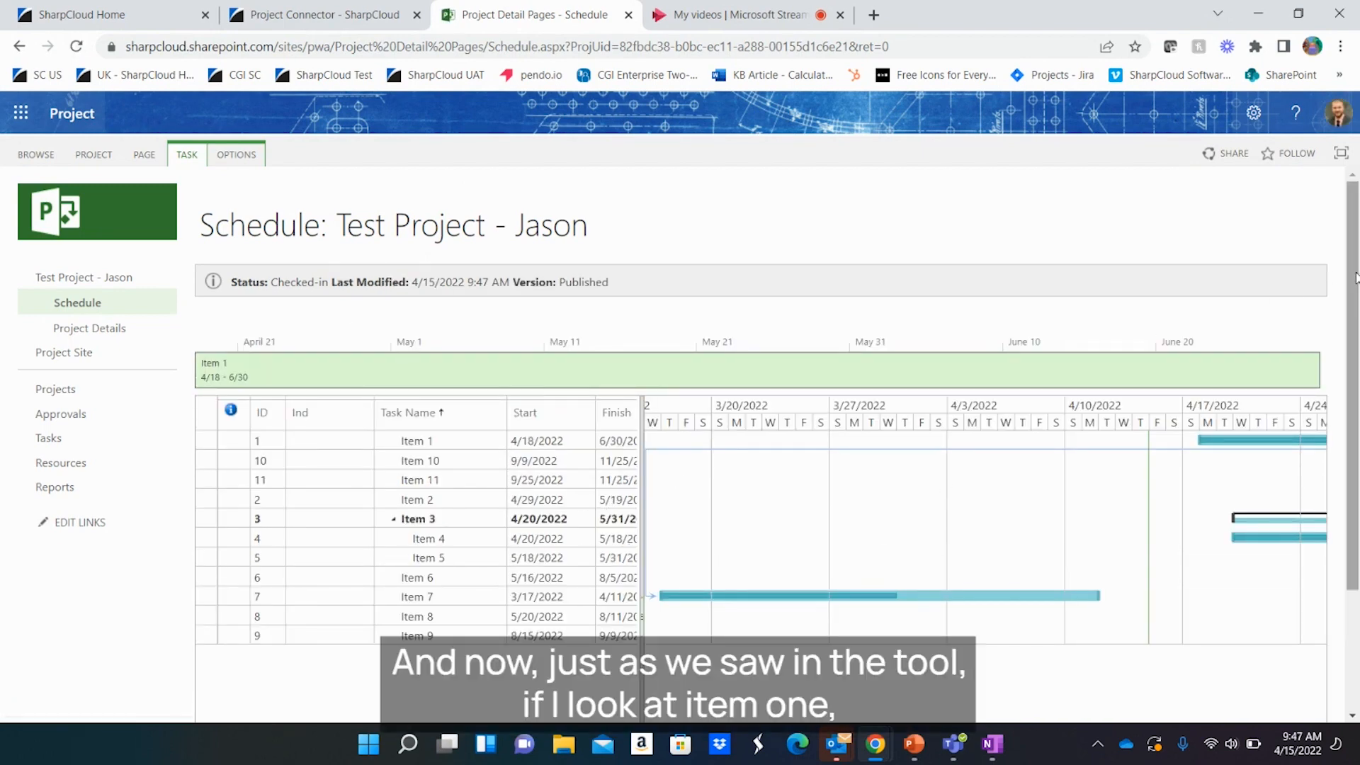
pyautogui.scroll(-2, 1354, 343)
pyautogui.scroll(-1, 1354, 343)
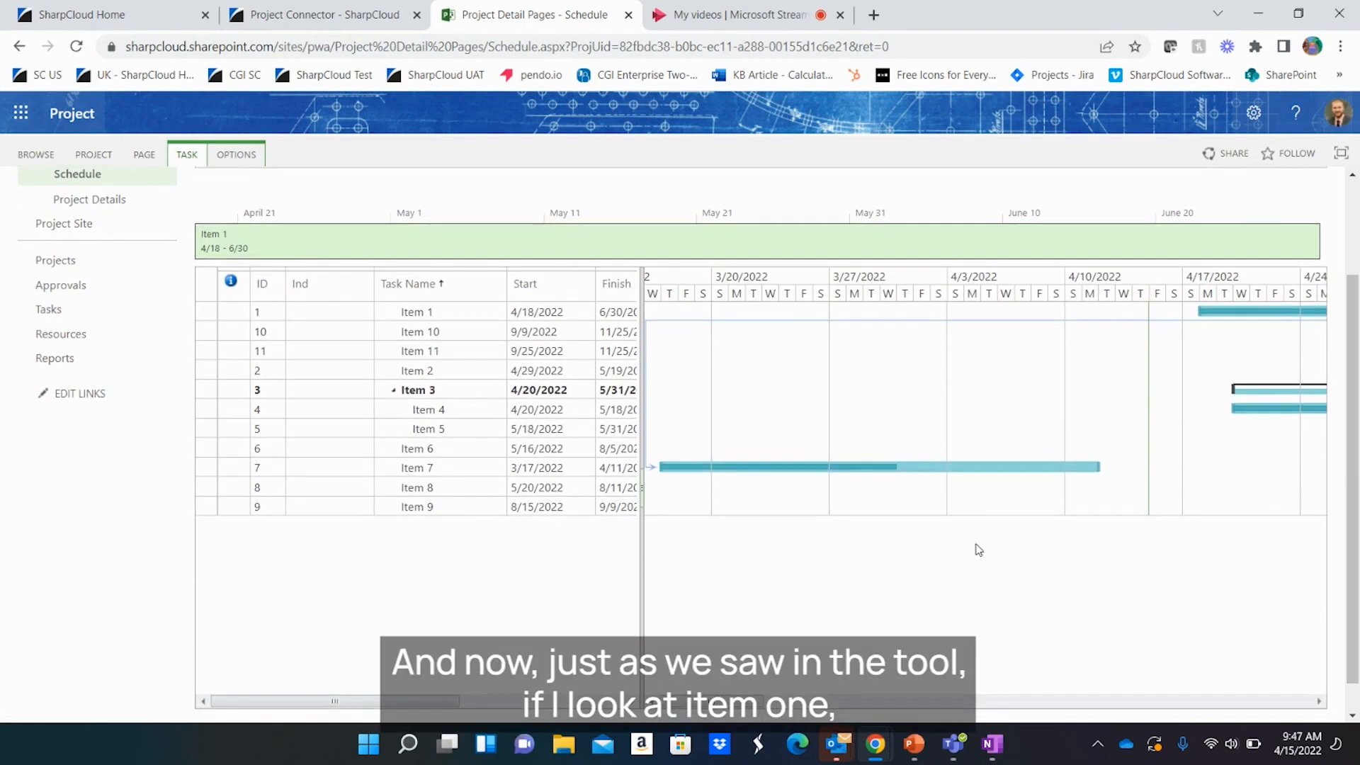
pyautogui.moveTo(448, 701); pyautogui.dragTo(560, 701)
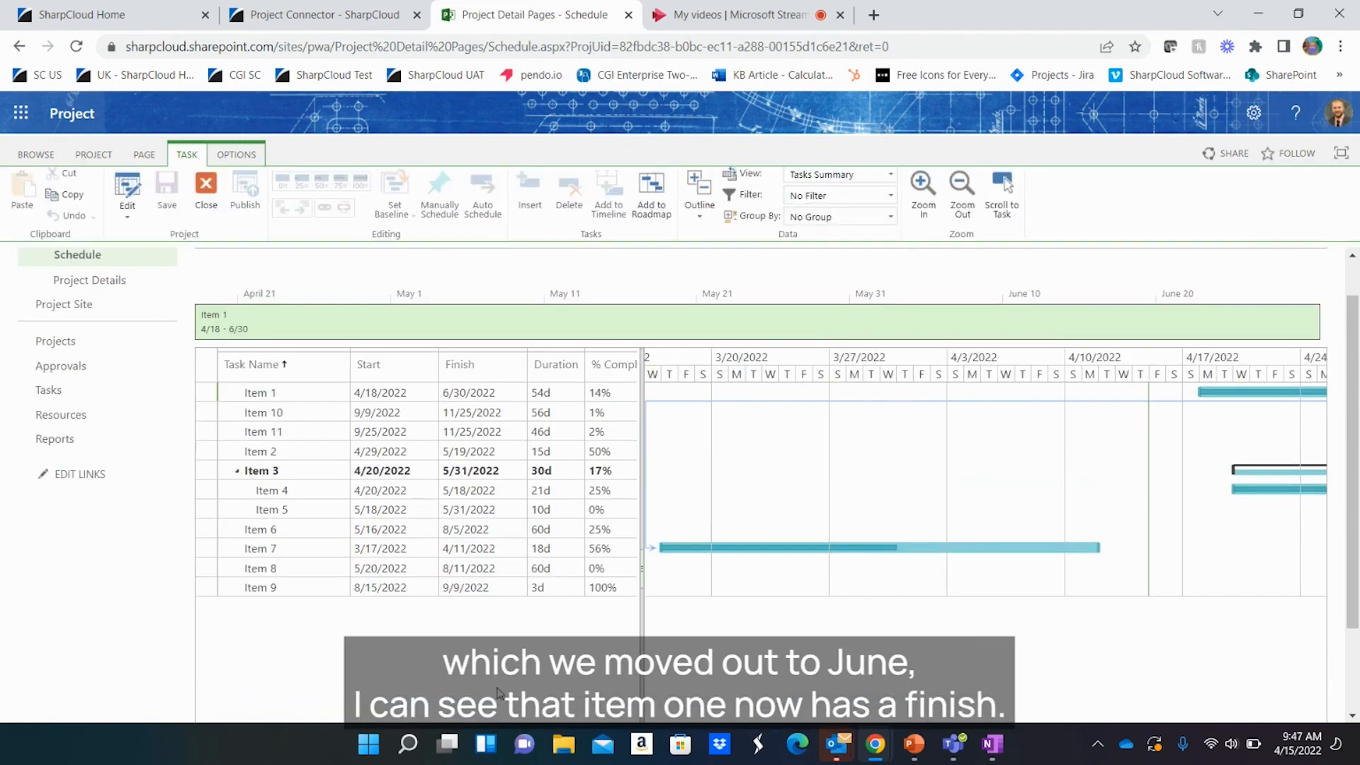